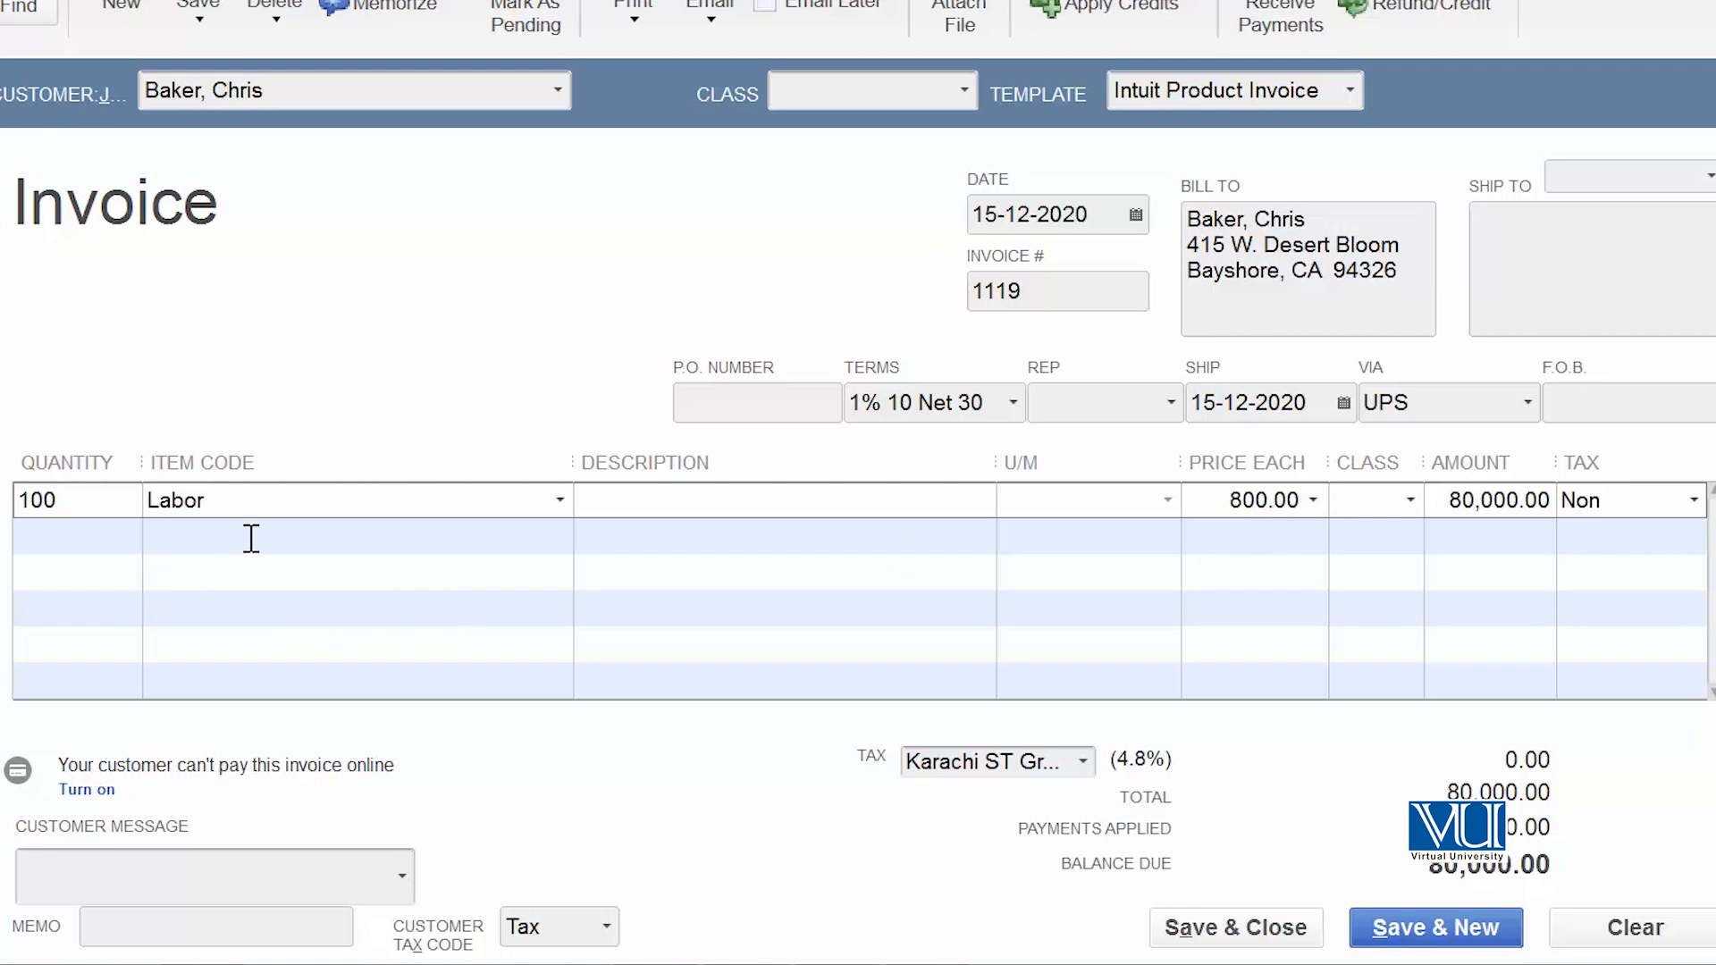
# - Add a second invoice line for the Installation item with a quantity of 100
pyautogui.click(559, 535)
pyautogui.click(264, 103)
pyautogui.click(80, 536)
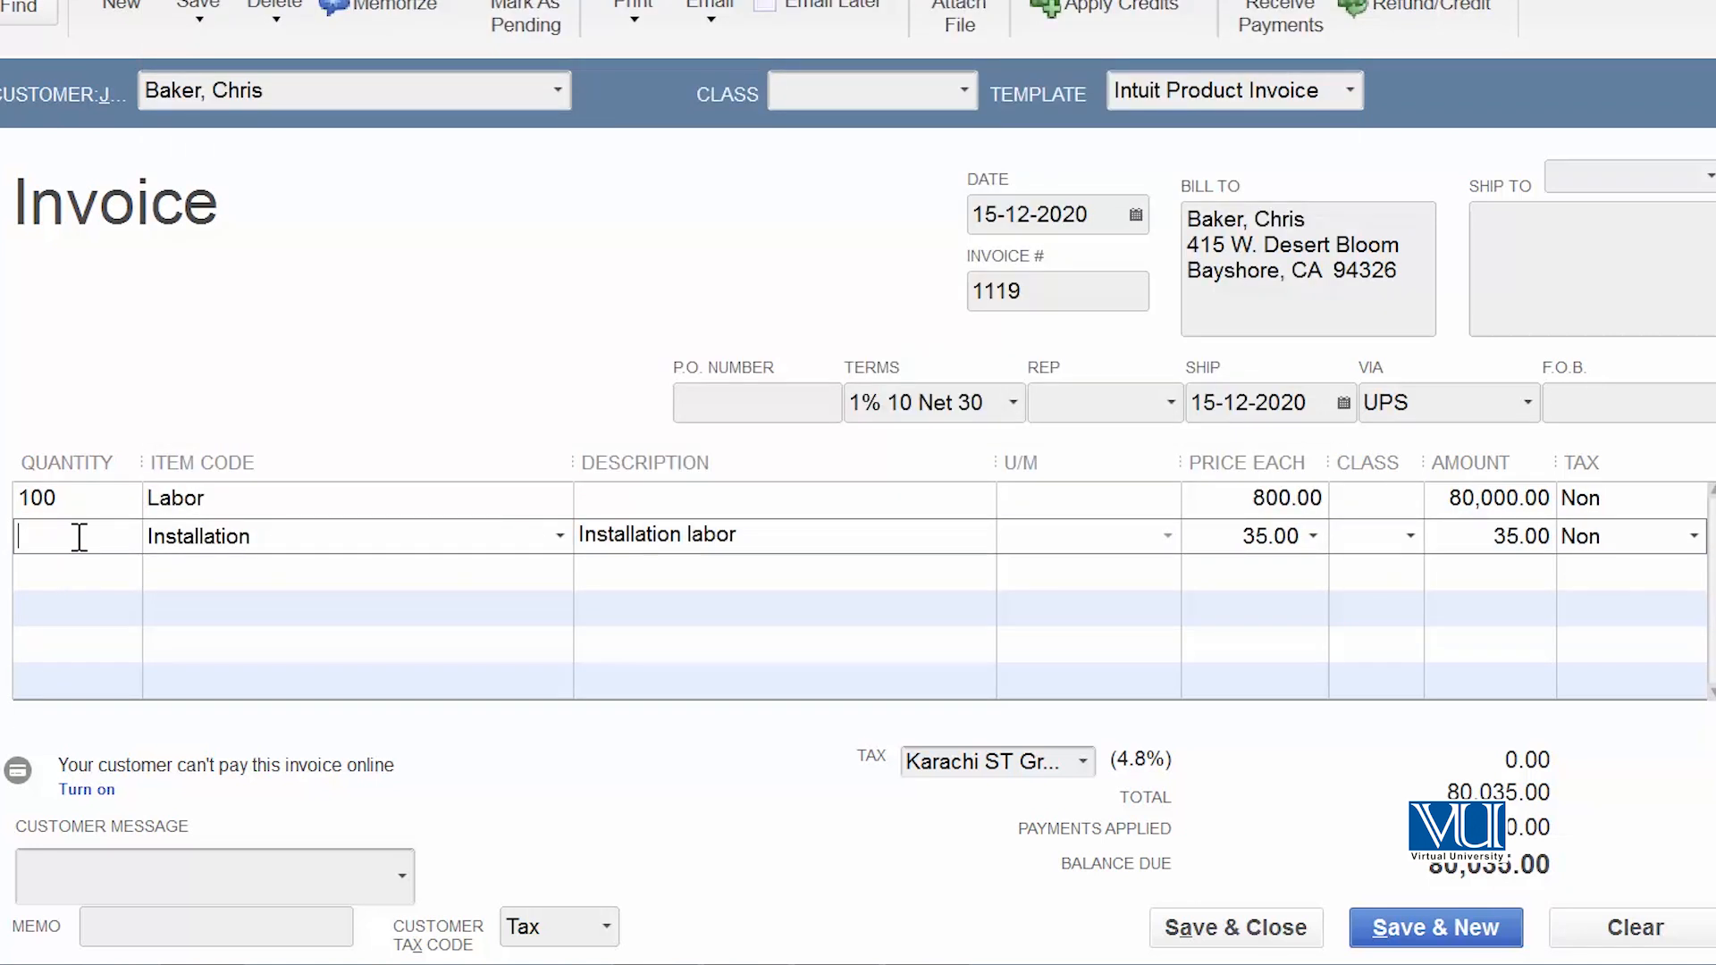
pyautogui.press('Tab')
pyautogui.press('Tab')
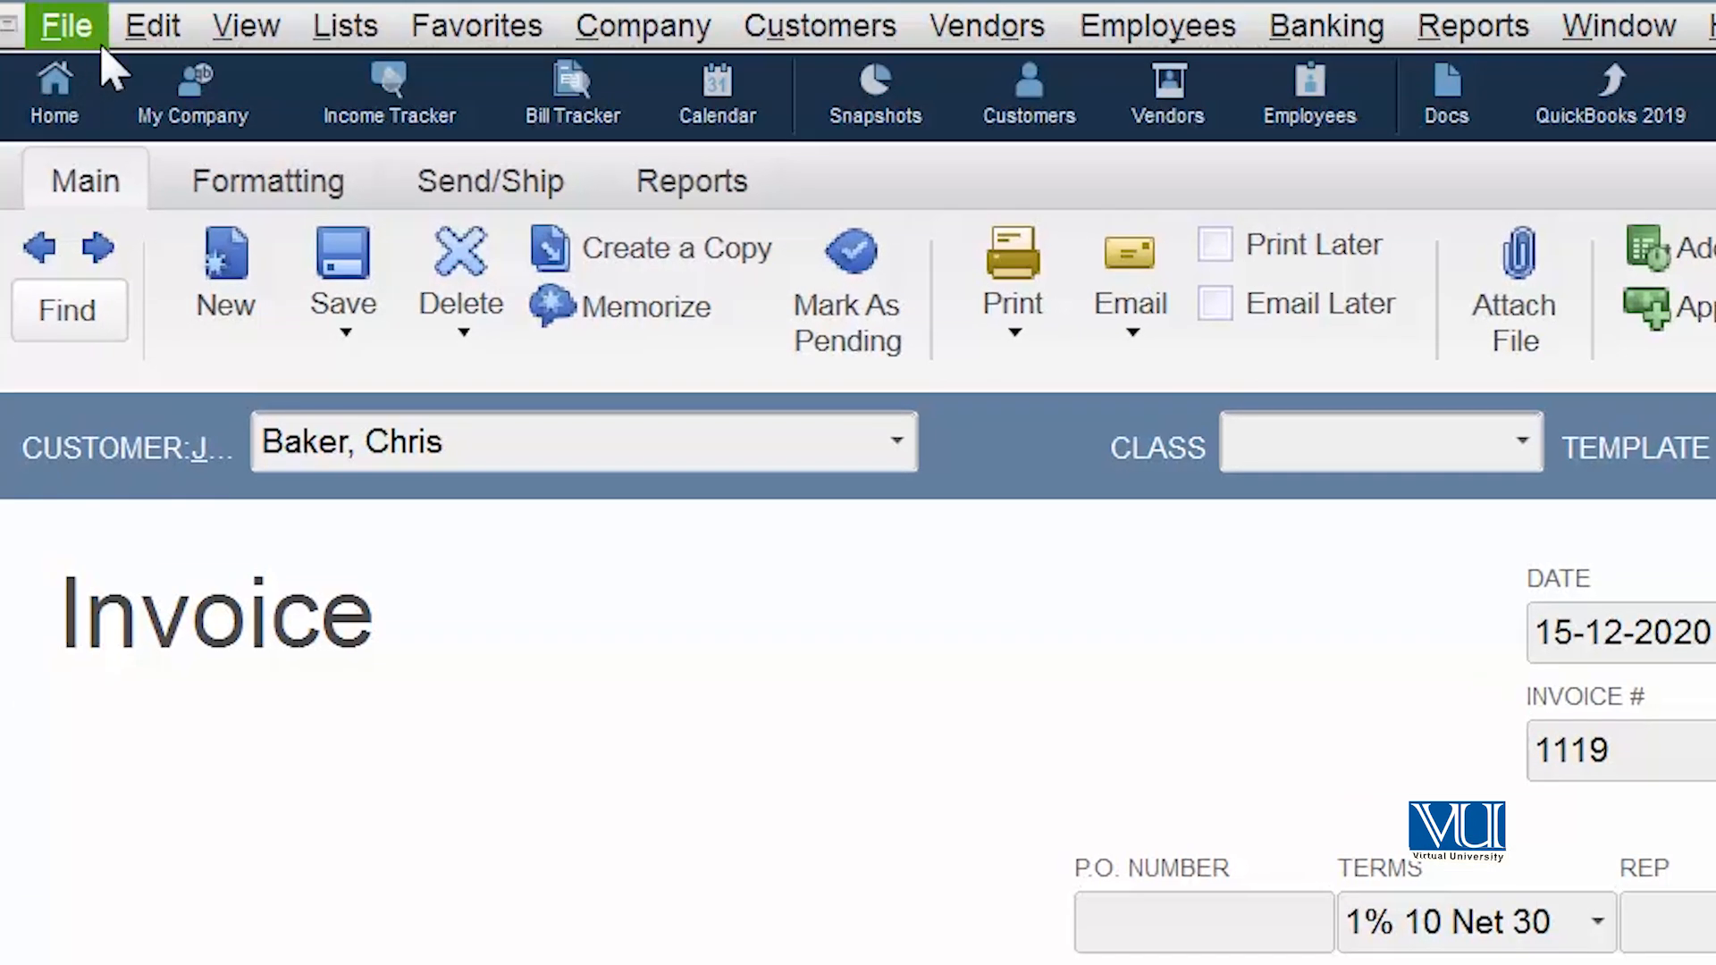
# - Memorize the current invoice, naming it with the customer's surname, a comma and "Invoice 2"
pyautogui.click(147, 25)
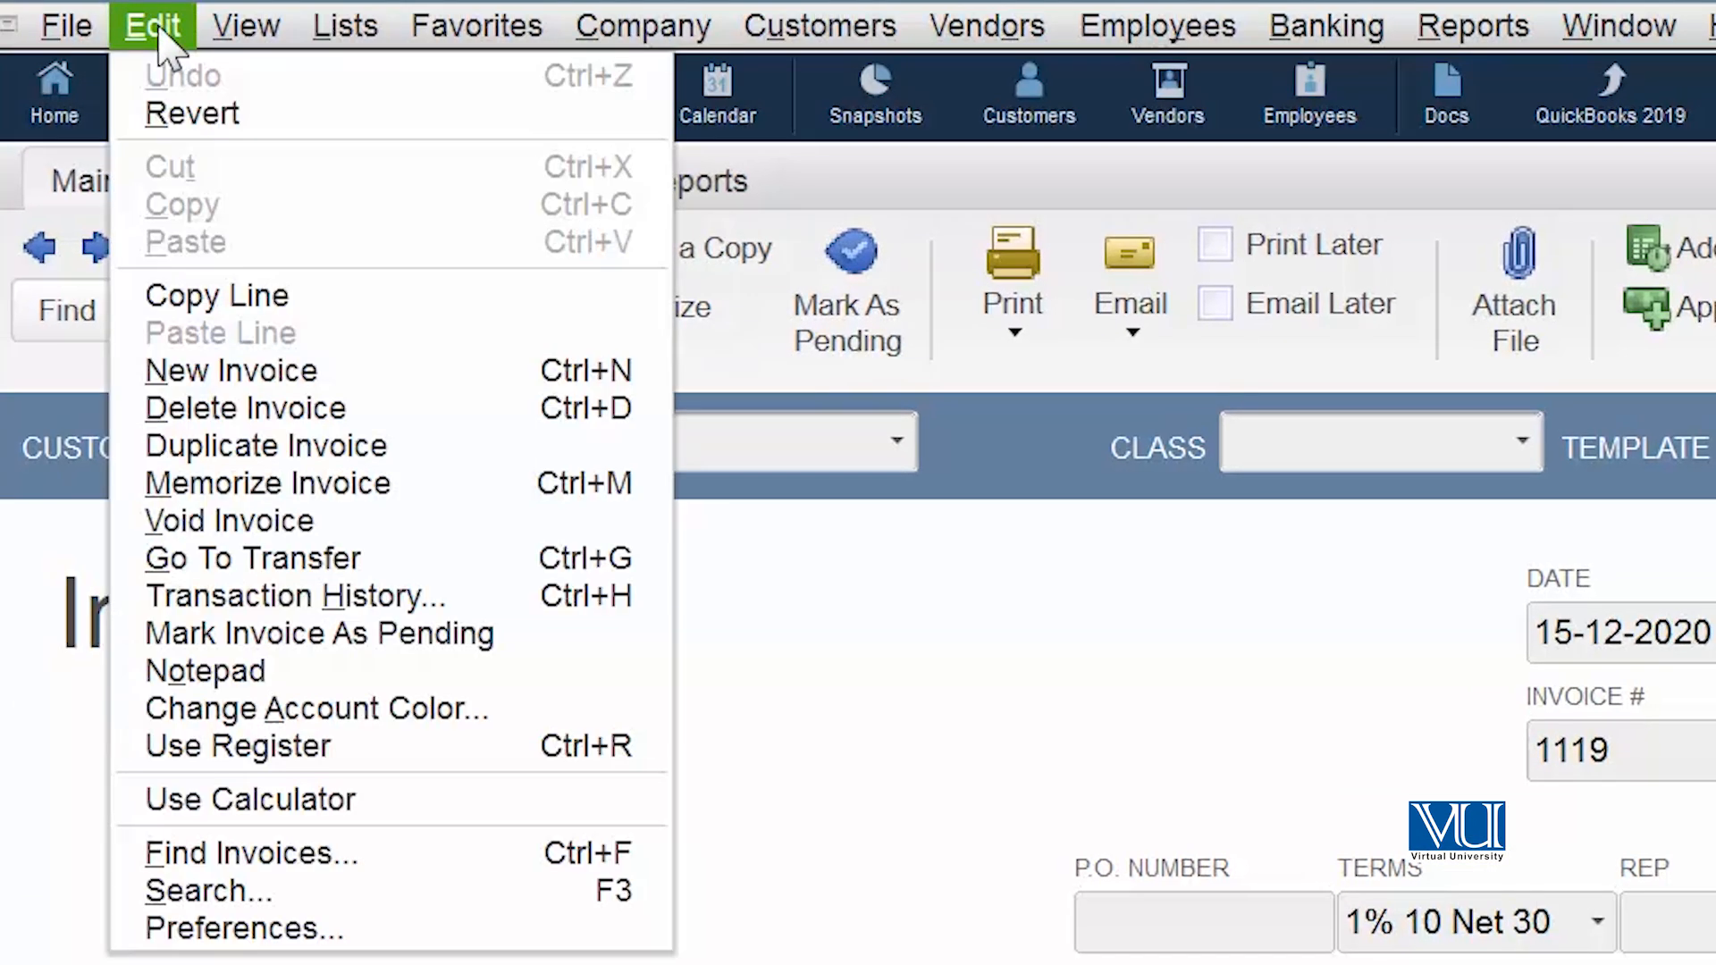
pyautogui.click(399, 487)
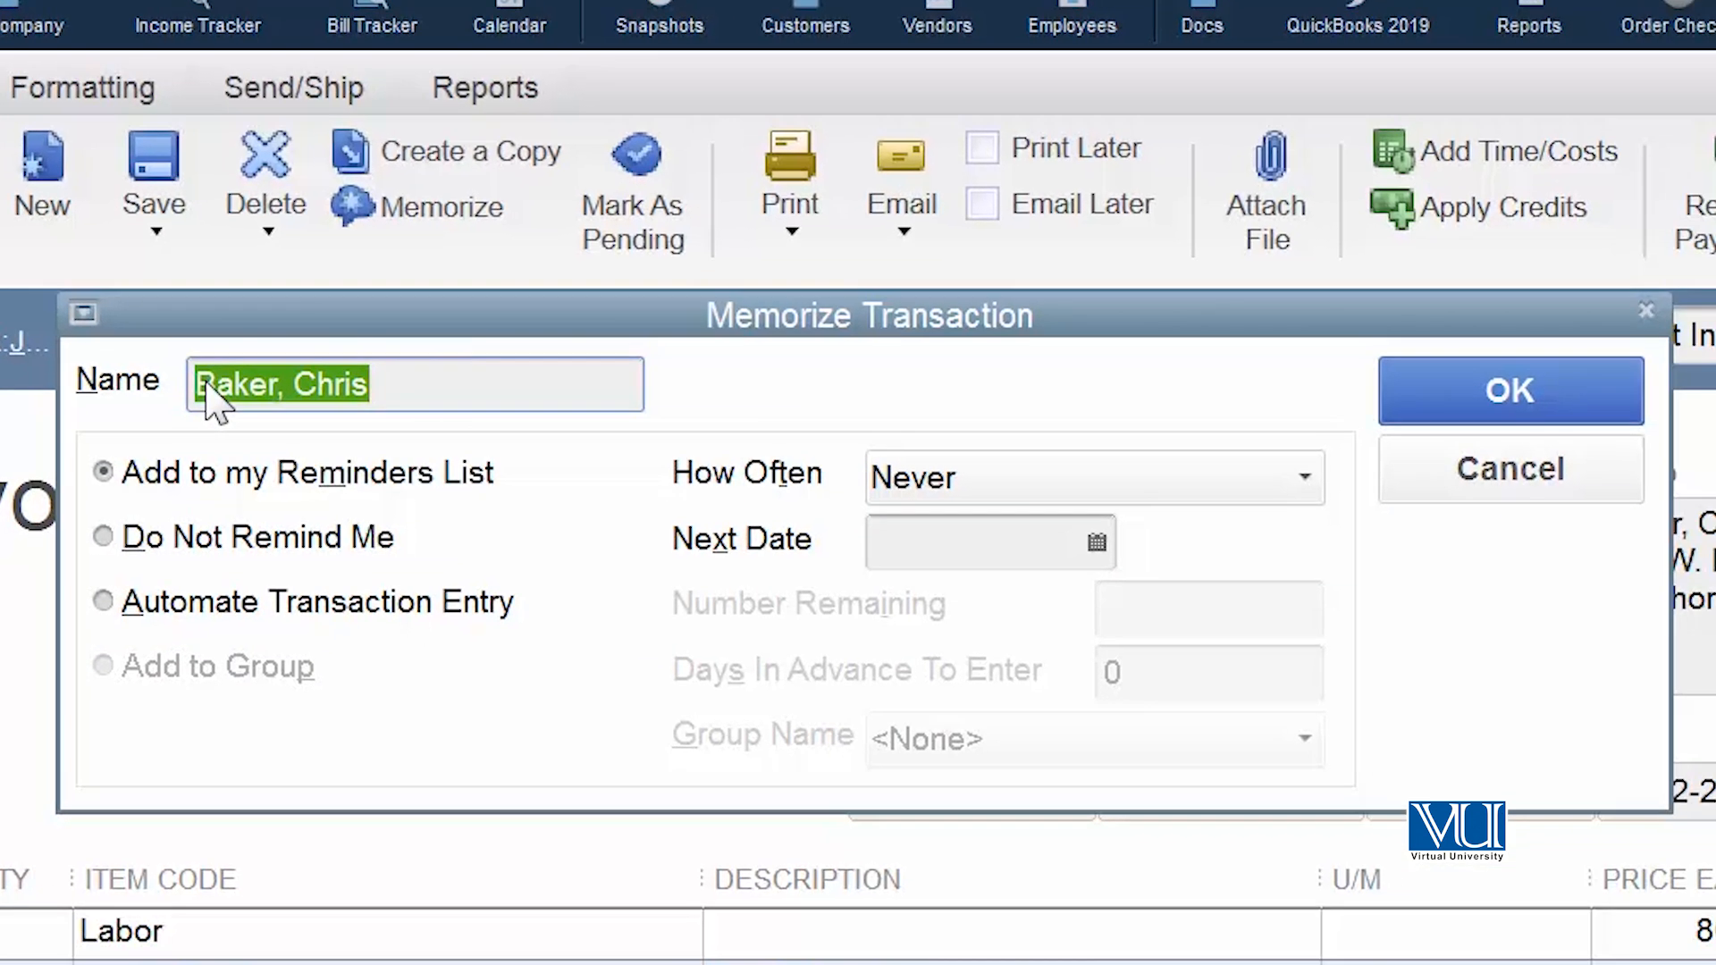
pyautogui.click(407, 389)
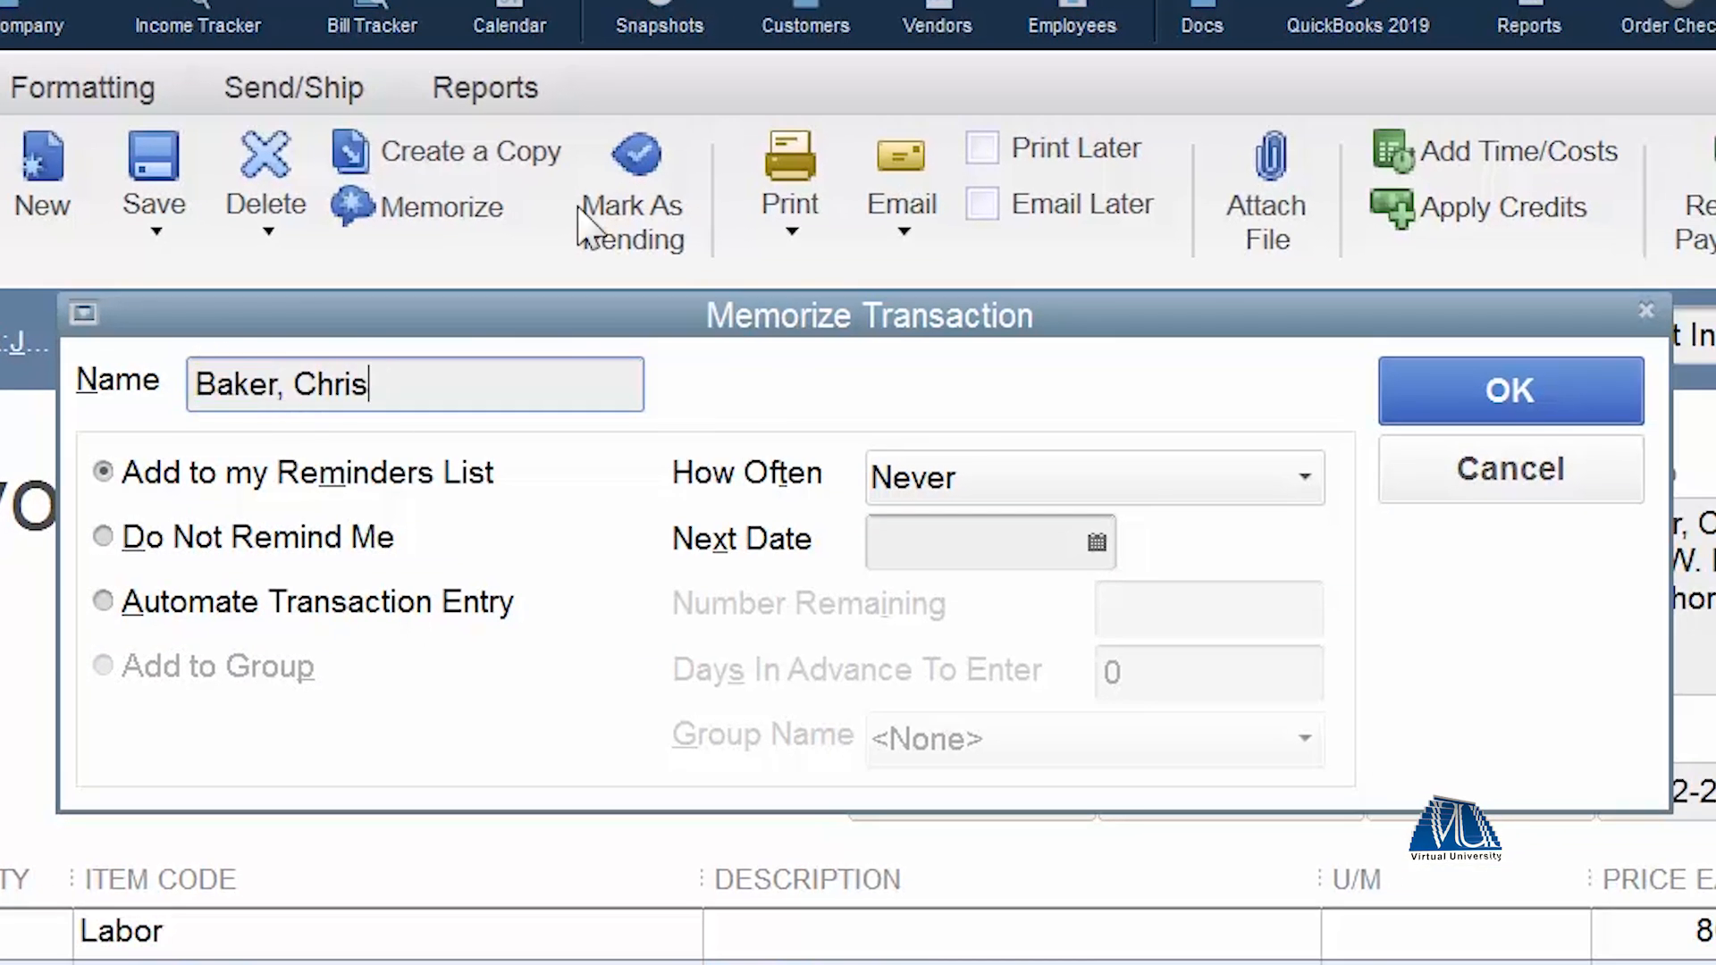
pyautogui.press('BackSpace')
pyautogui.press('BackSpace')
pyautogui.press('BackSpace')
pyautogui.press('BackSpace')
pyautogui.press('BackSpace')
pyautogui.write('Invoice 2')
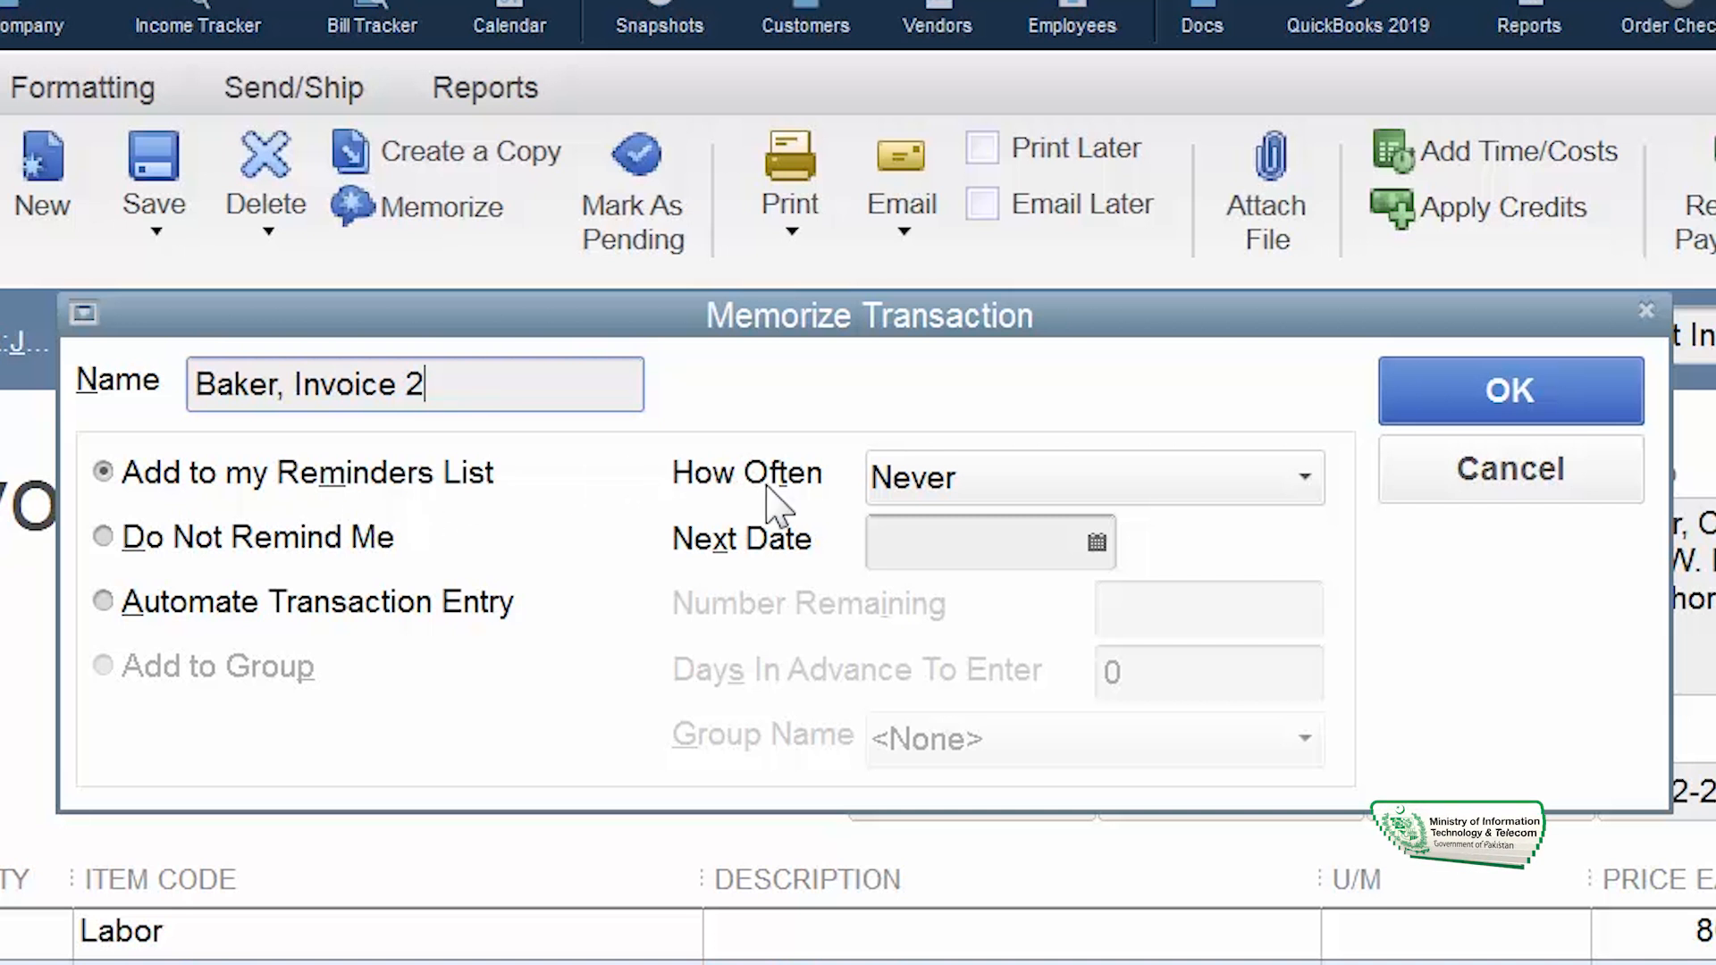
# - Schedule the memorized invoice's reminder monthly with next date 01-12-2020, and save it
pyautogui.click(1305, 478)
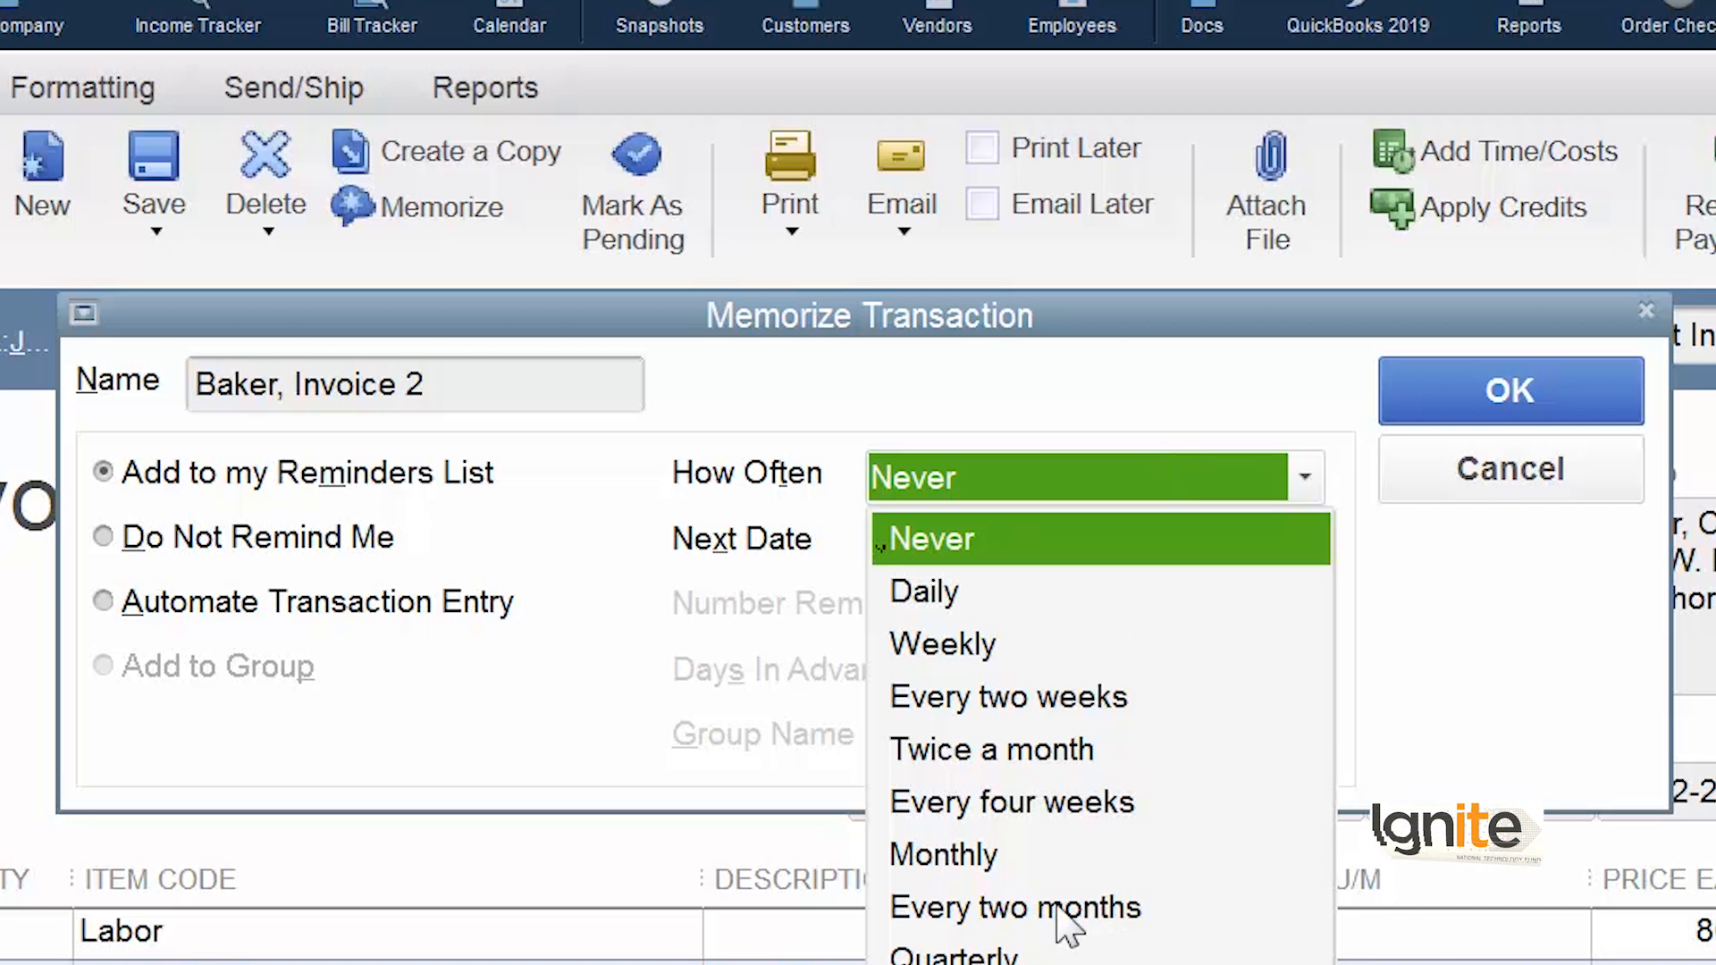
pyautogui.click(992, 856)
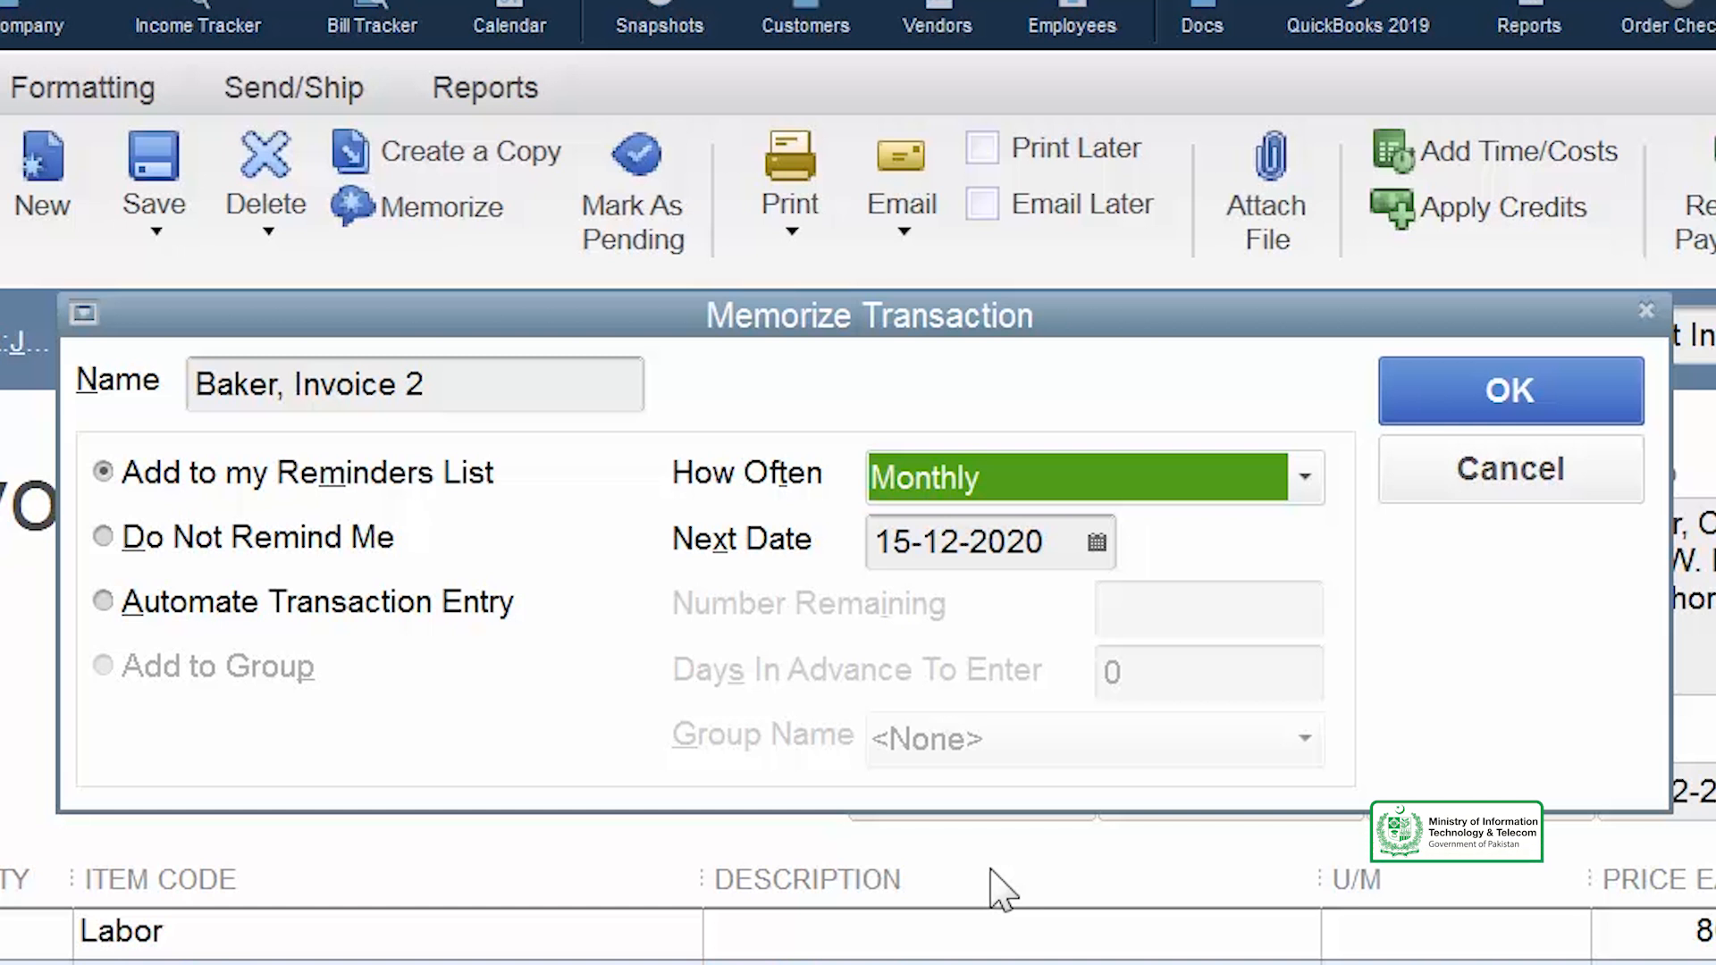
pyautogui.click(1096, 542)
pyautogui.click(996, 602)
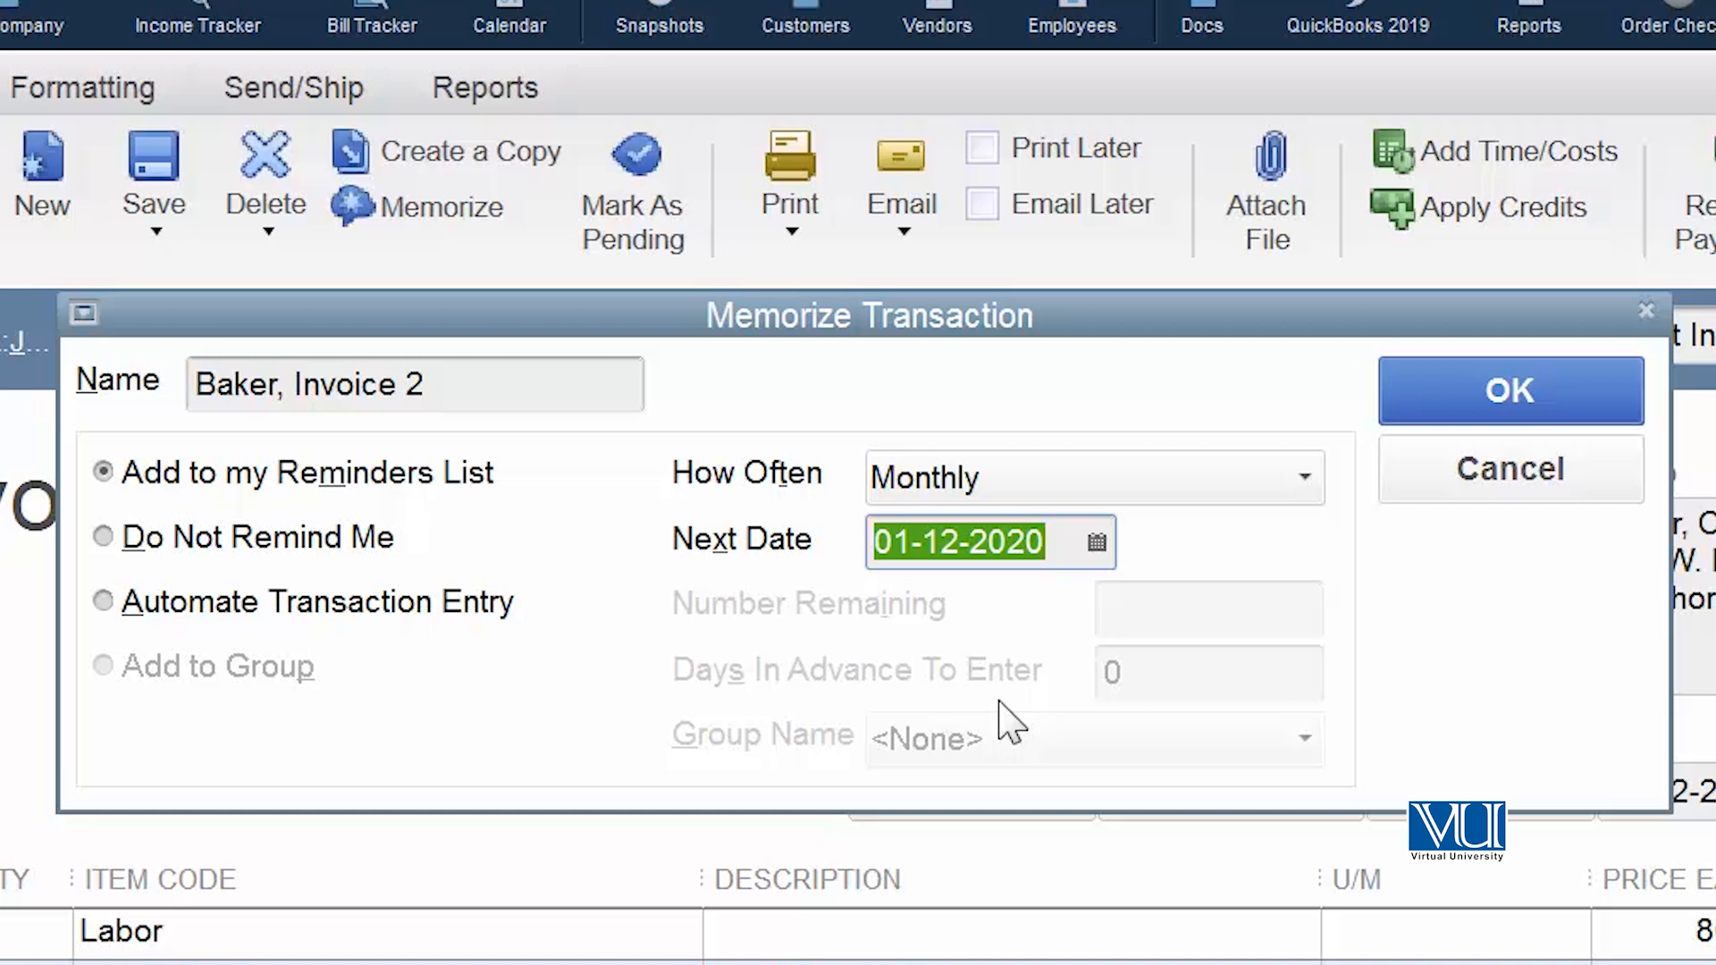
pyautogui.click(1504, 403)
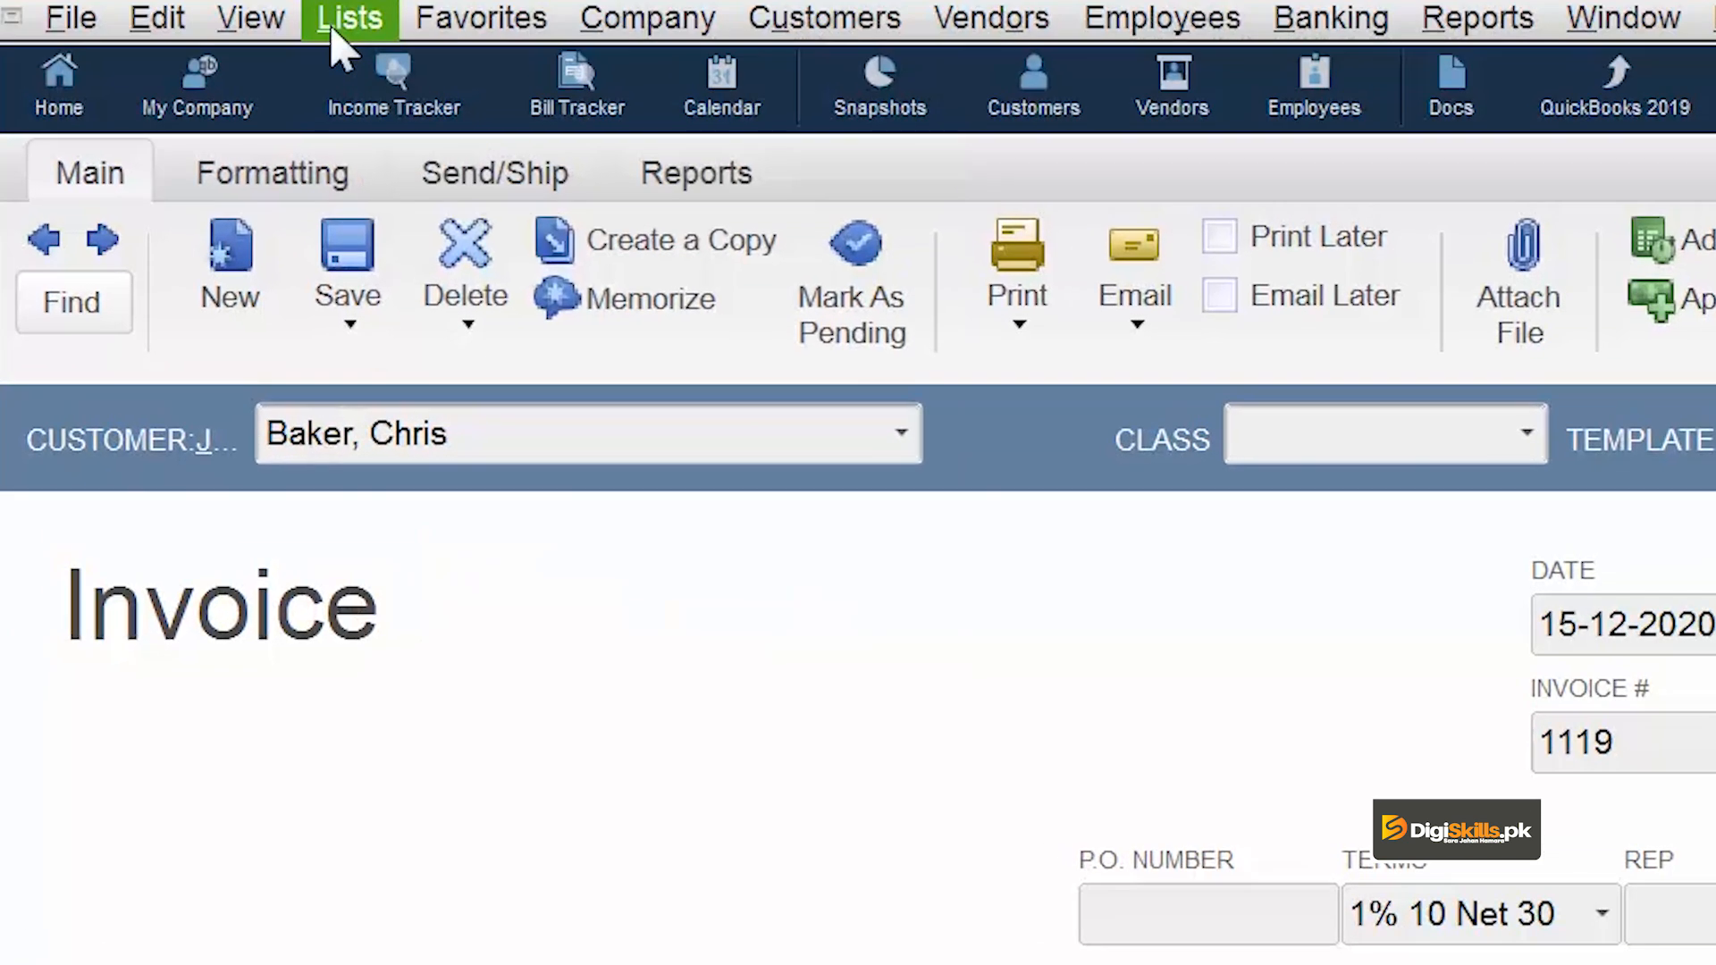
# - Open the Memorized Transaction List and select the Invoice 2 entry to check it
pyautogui.click(338, 27)
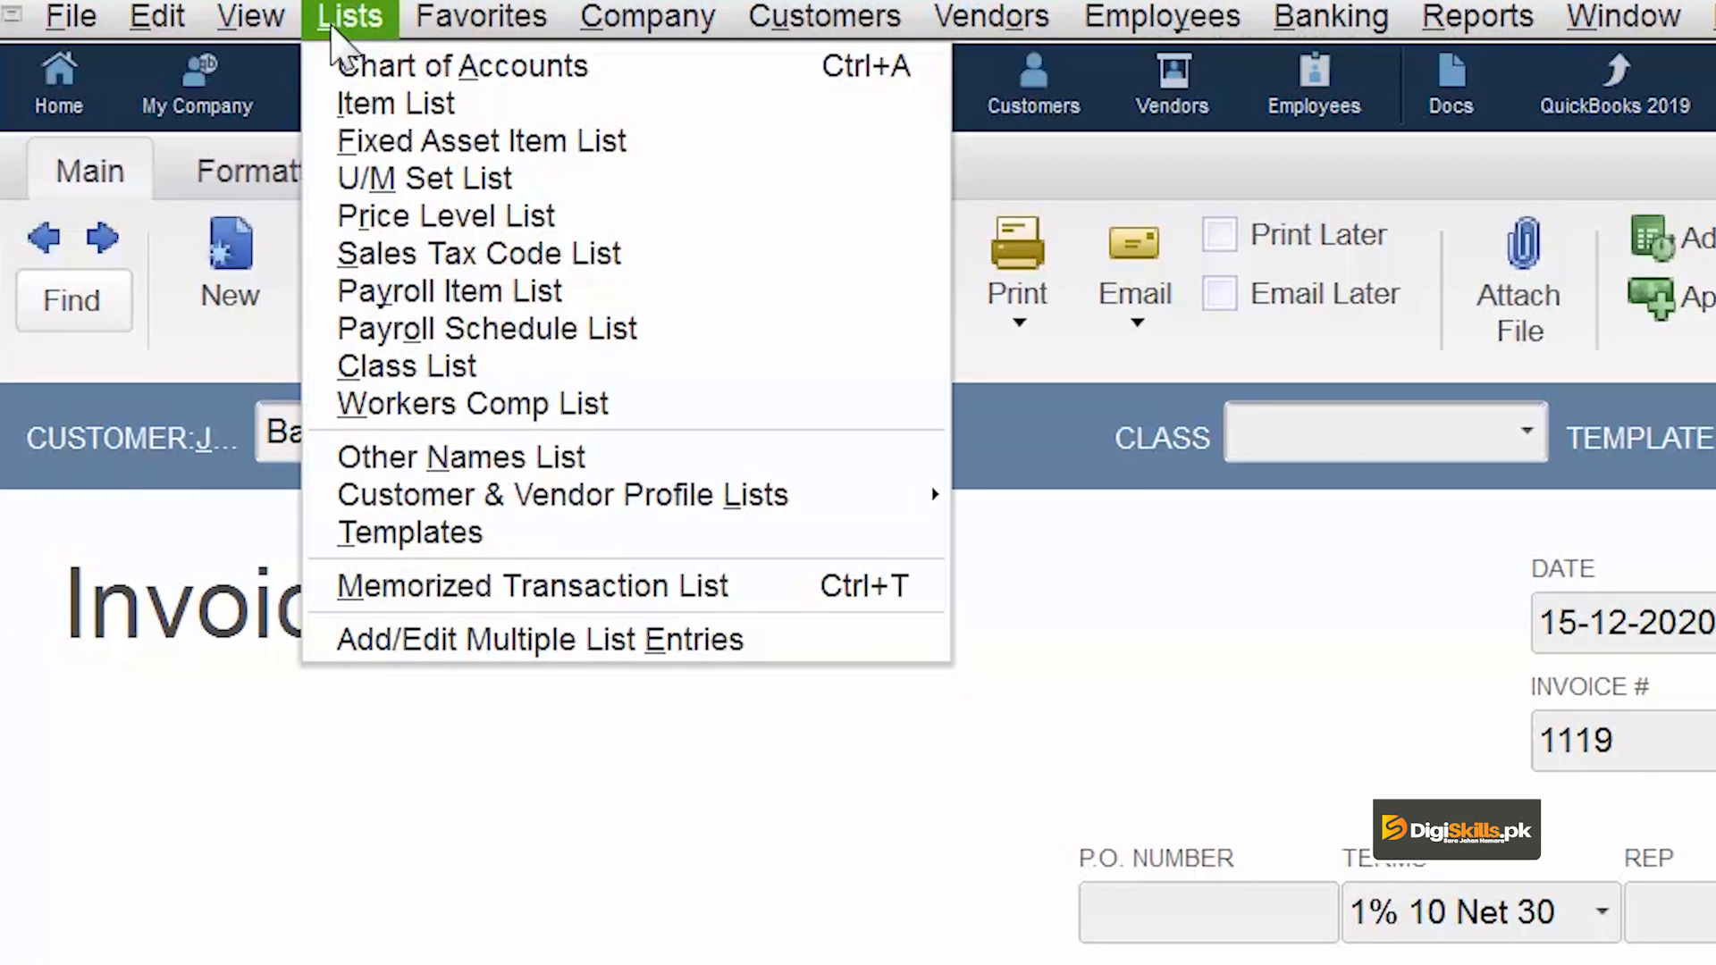
pyautogui.click(590, 587)
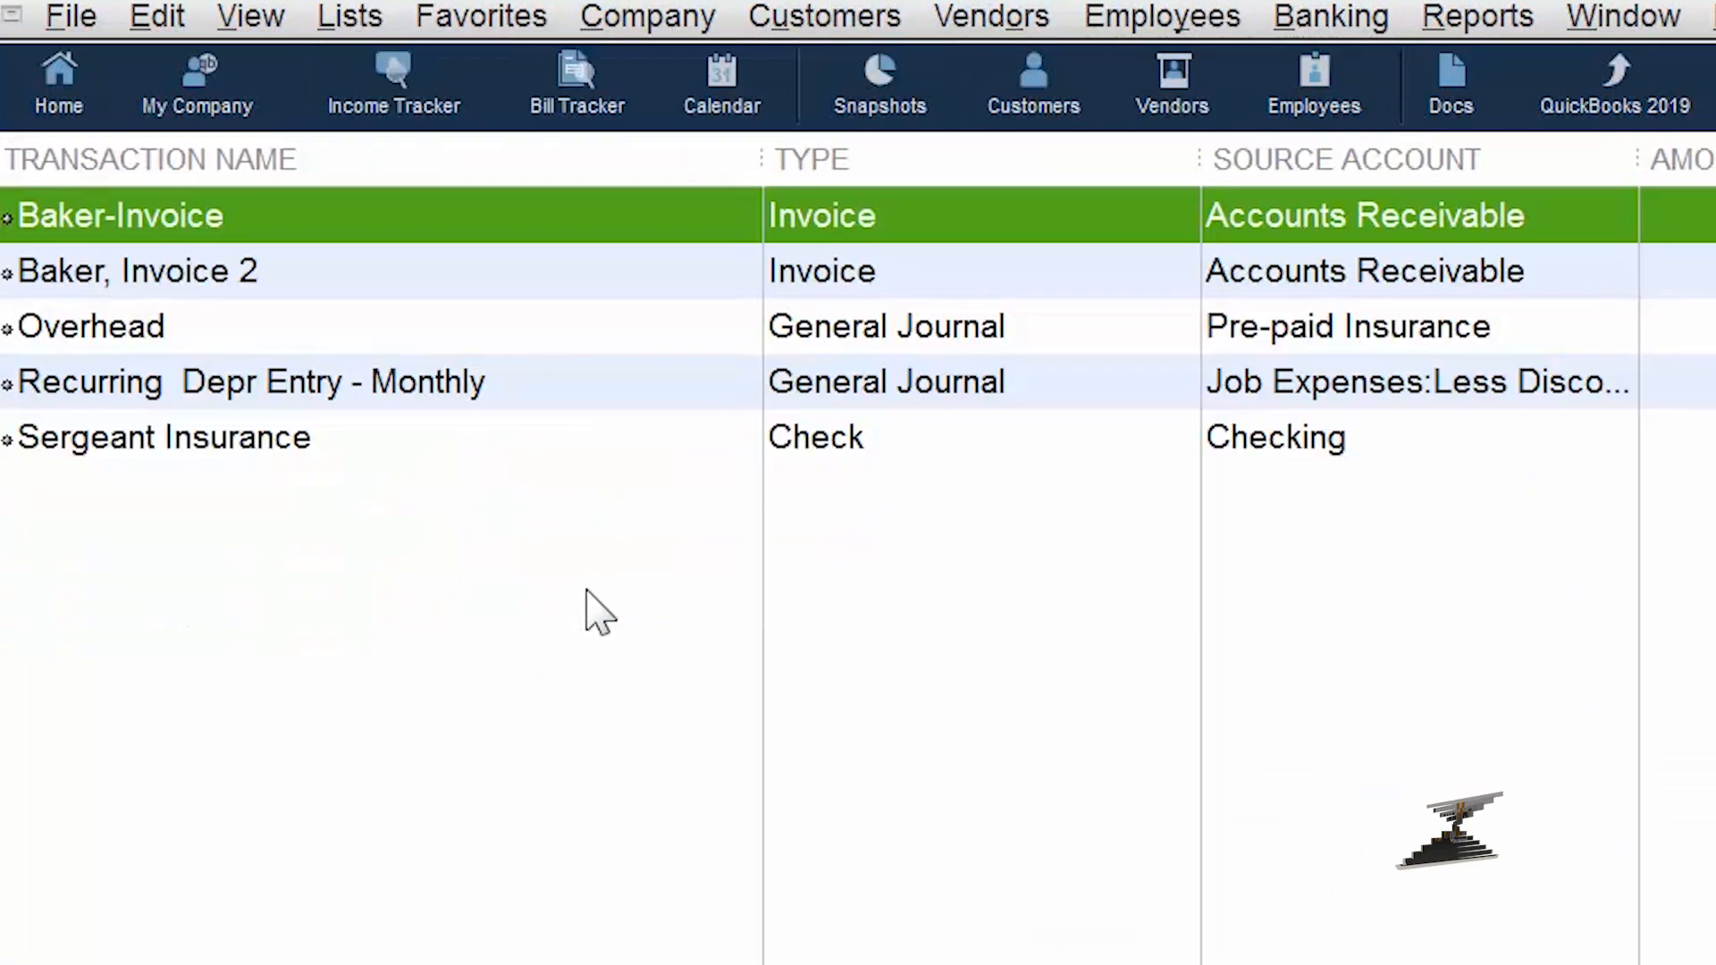
pyautogui.click(188, 271)
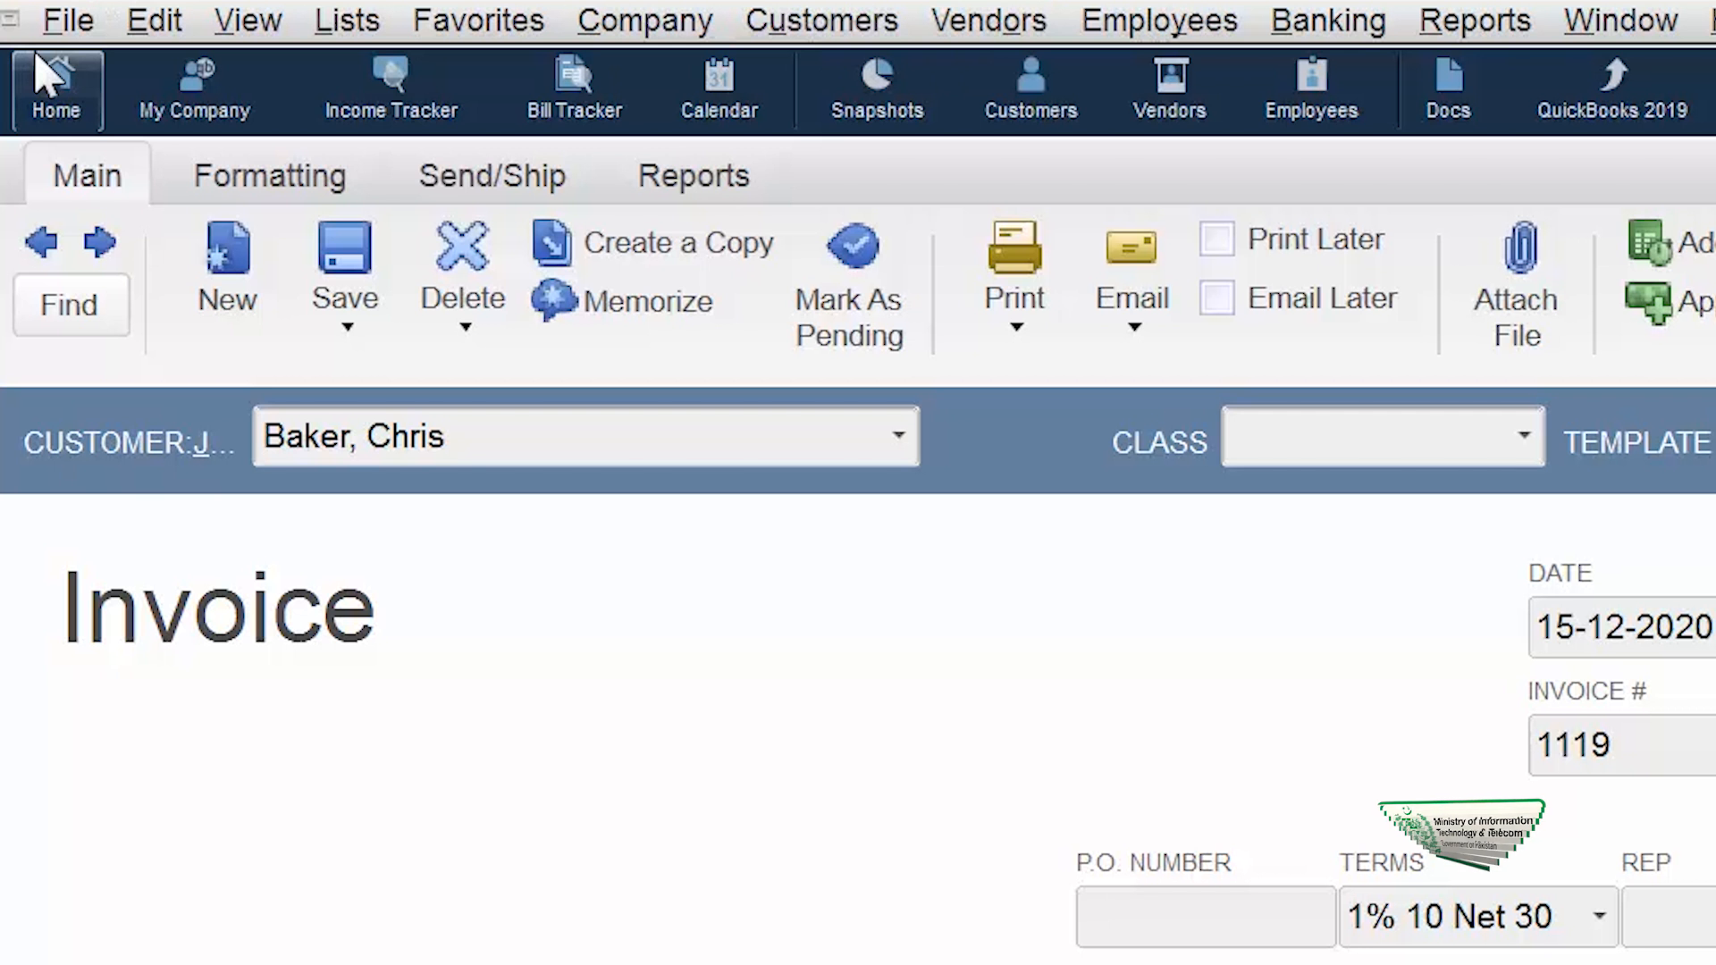
# - Memorize the same invoice again, naming it with the customer's surname and "Invoice 3"
pyautogui.click(136, 27)
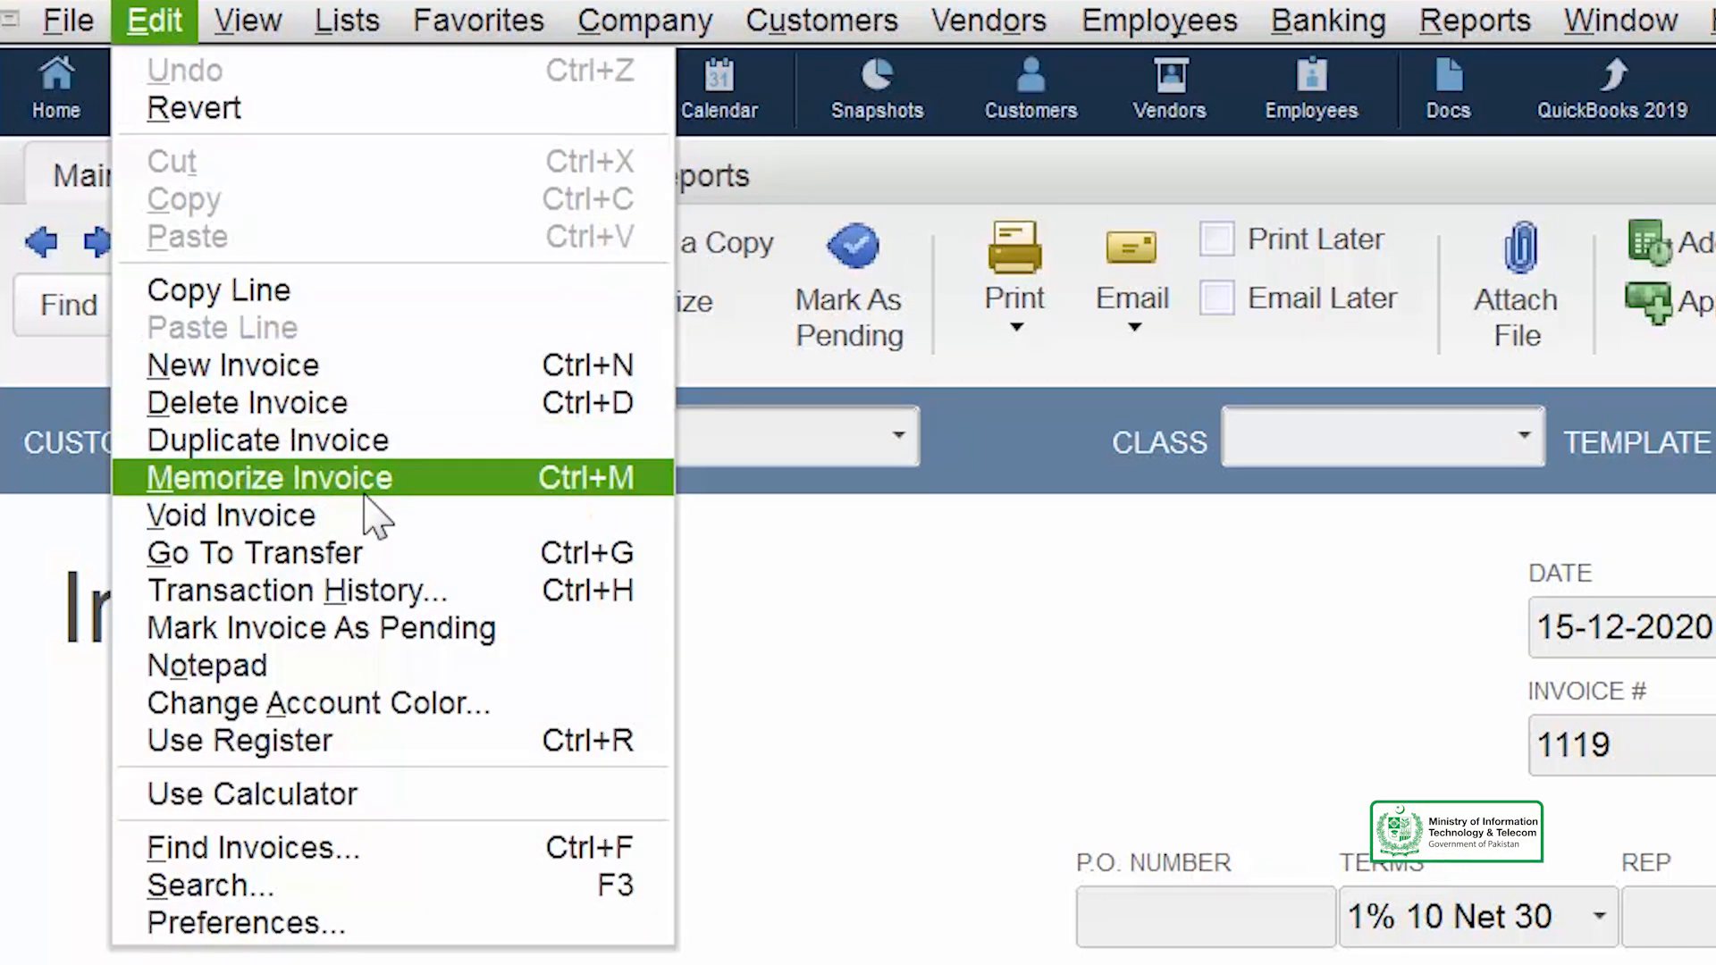
pyautogui.click(366, 490)
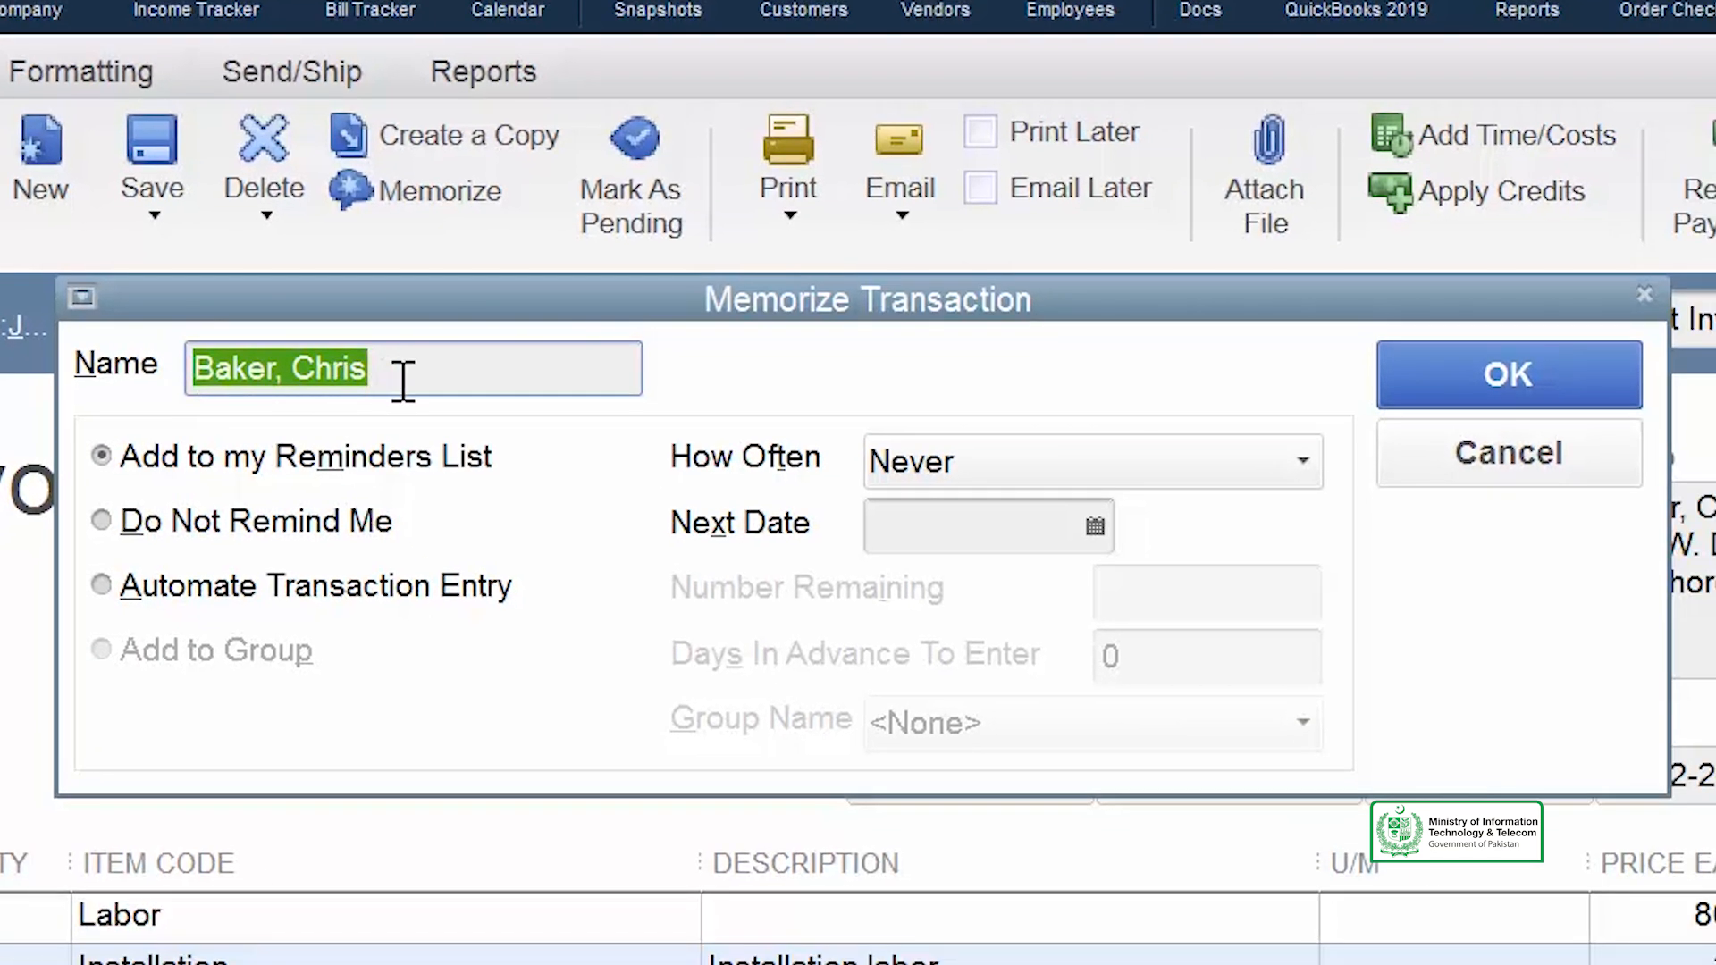
pyautogui.doubleClick(403, 380)
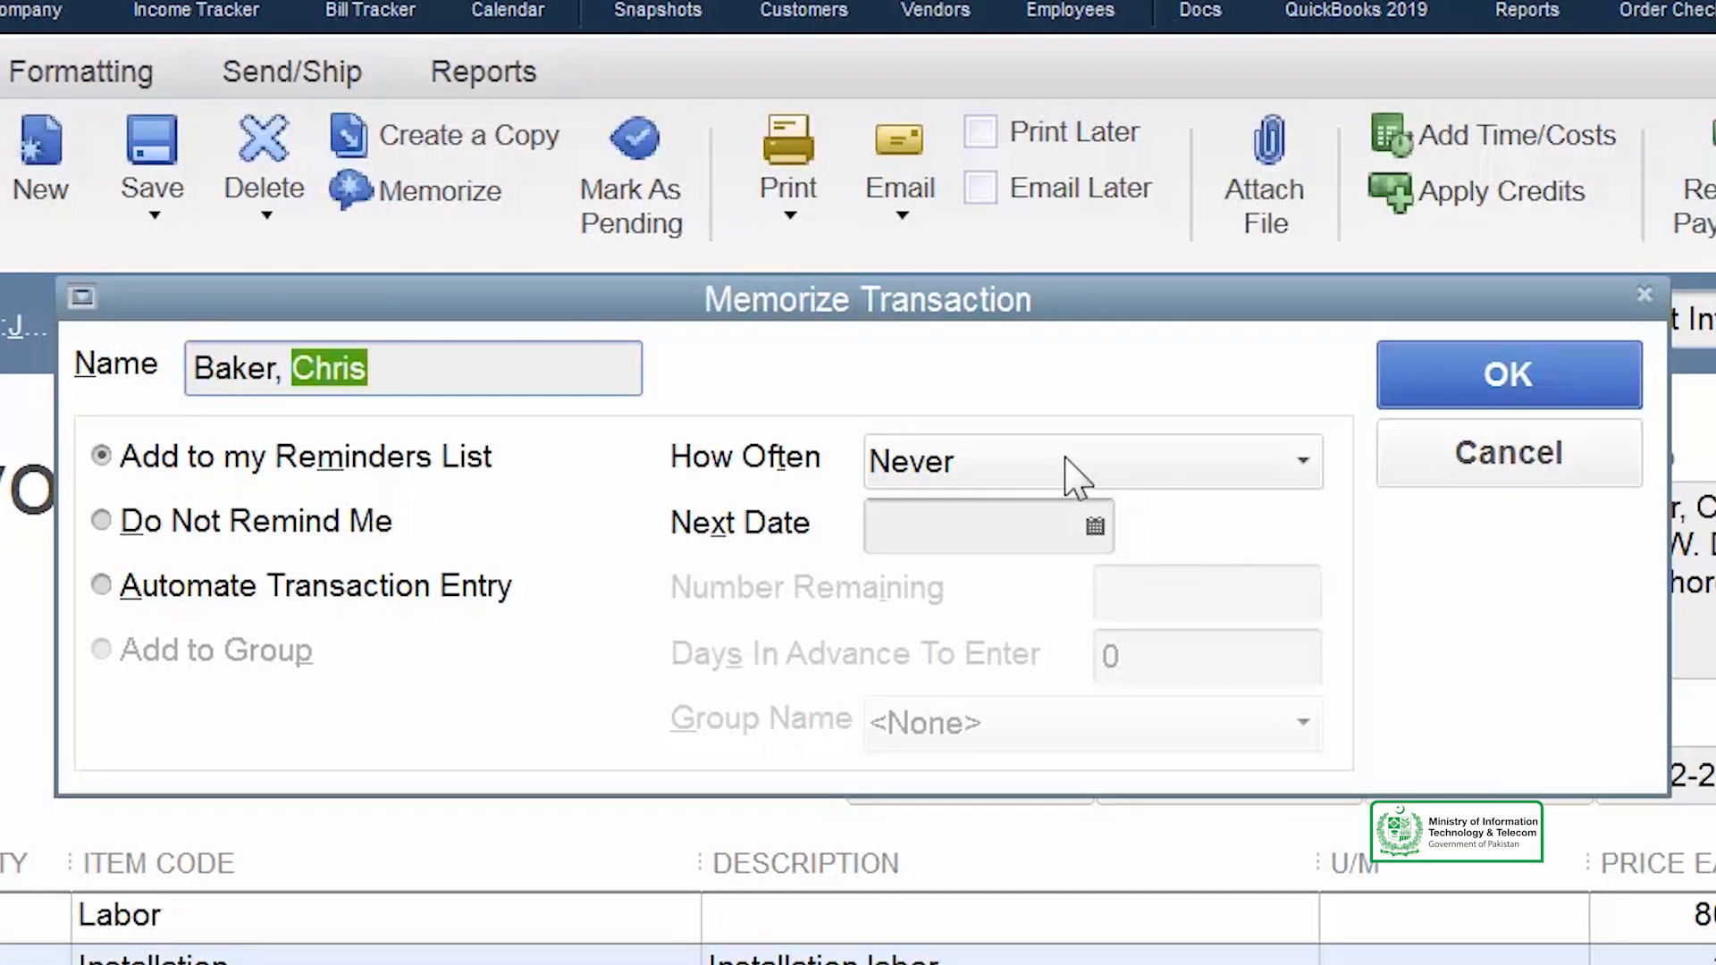
pyautogui.press('BackSpace')
pyautogui.press('BackSpace')
pyautogui.press('BackSpace')
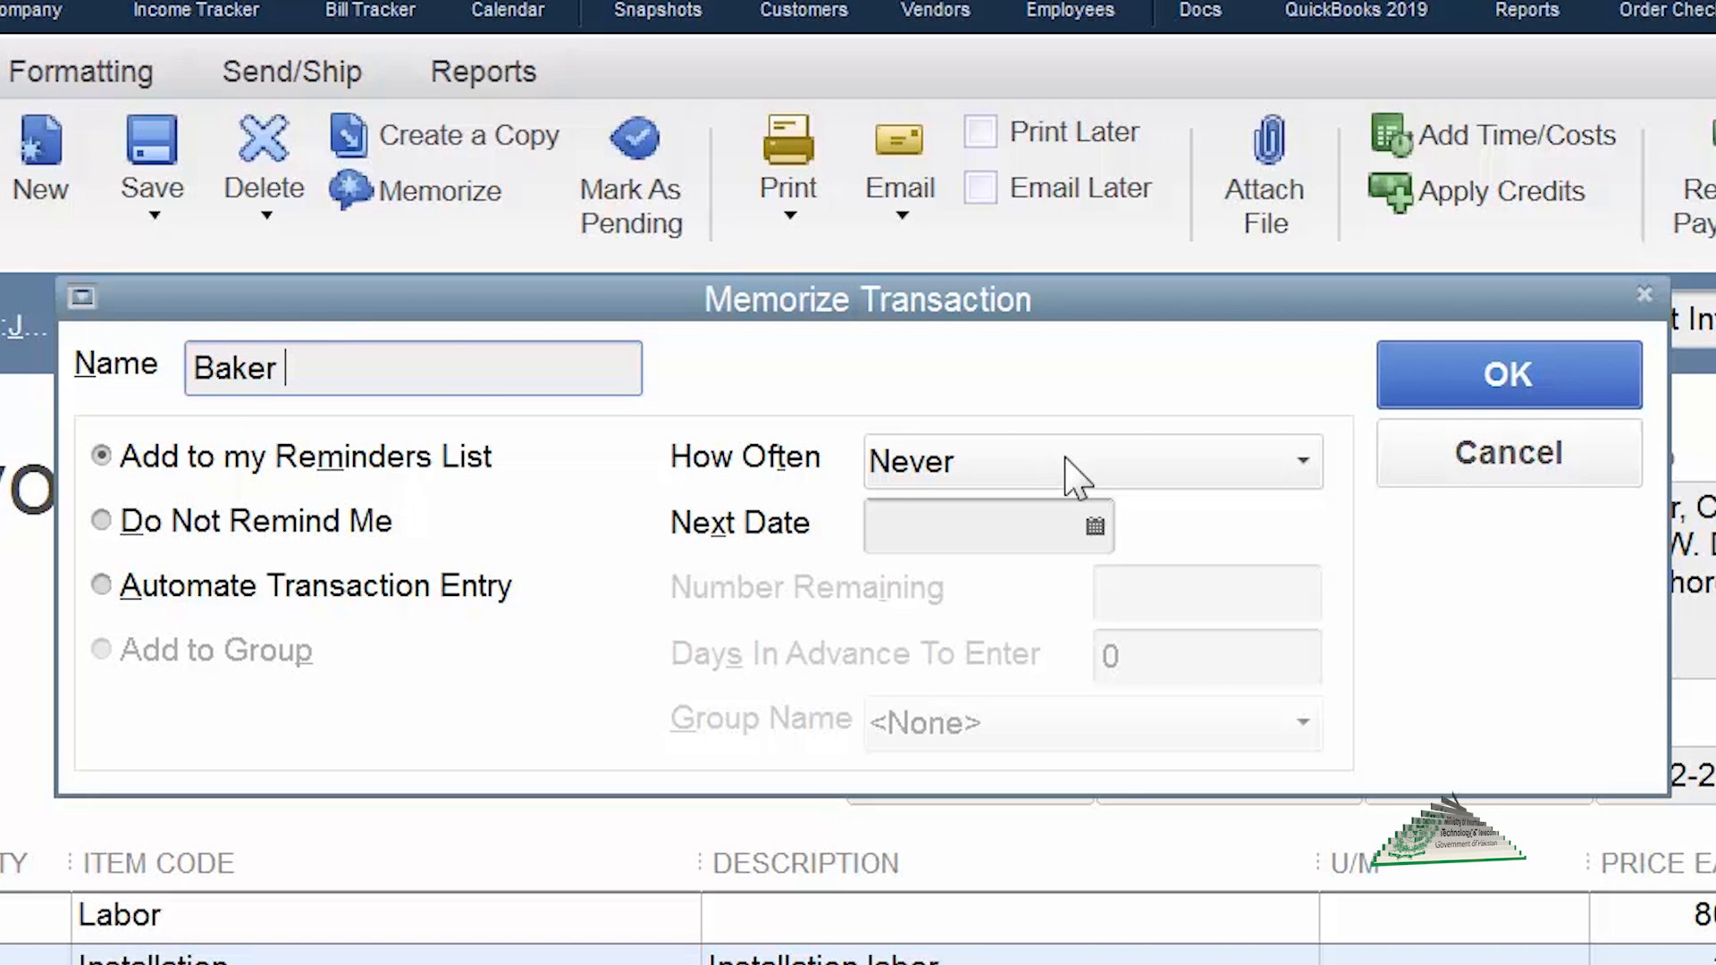
pyautogui.write('Invoice 3')
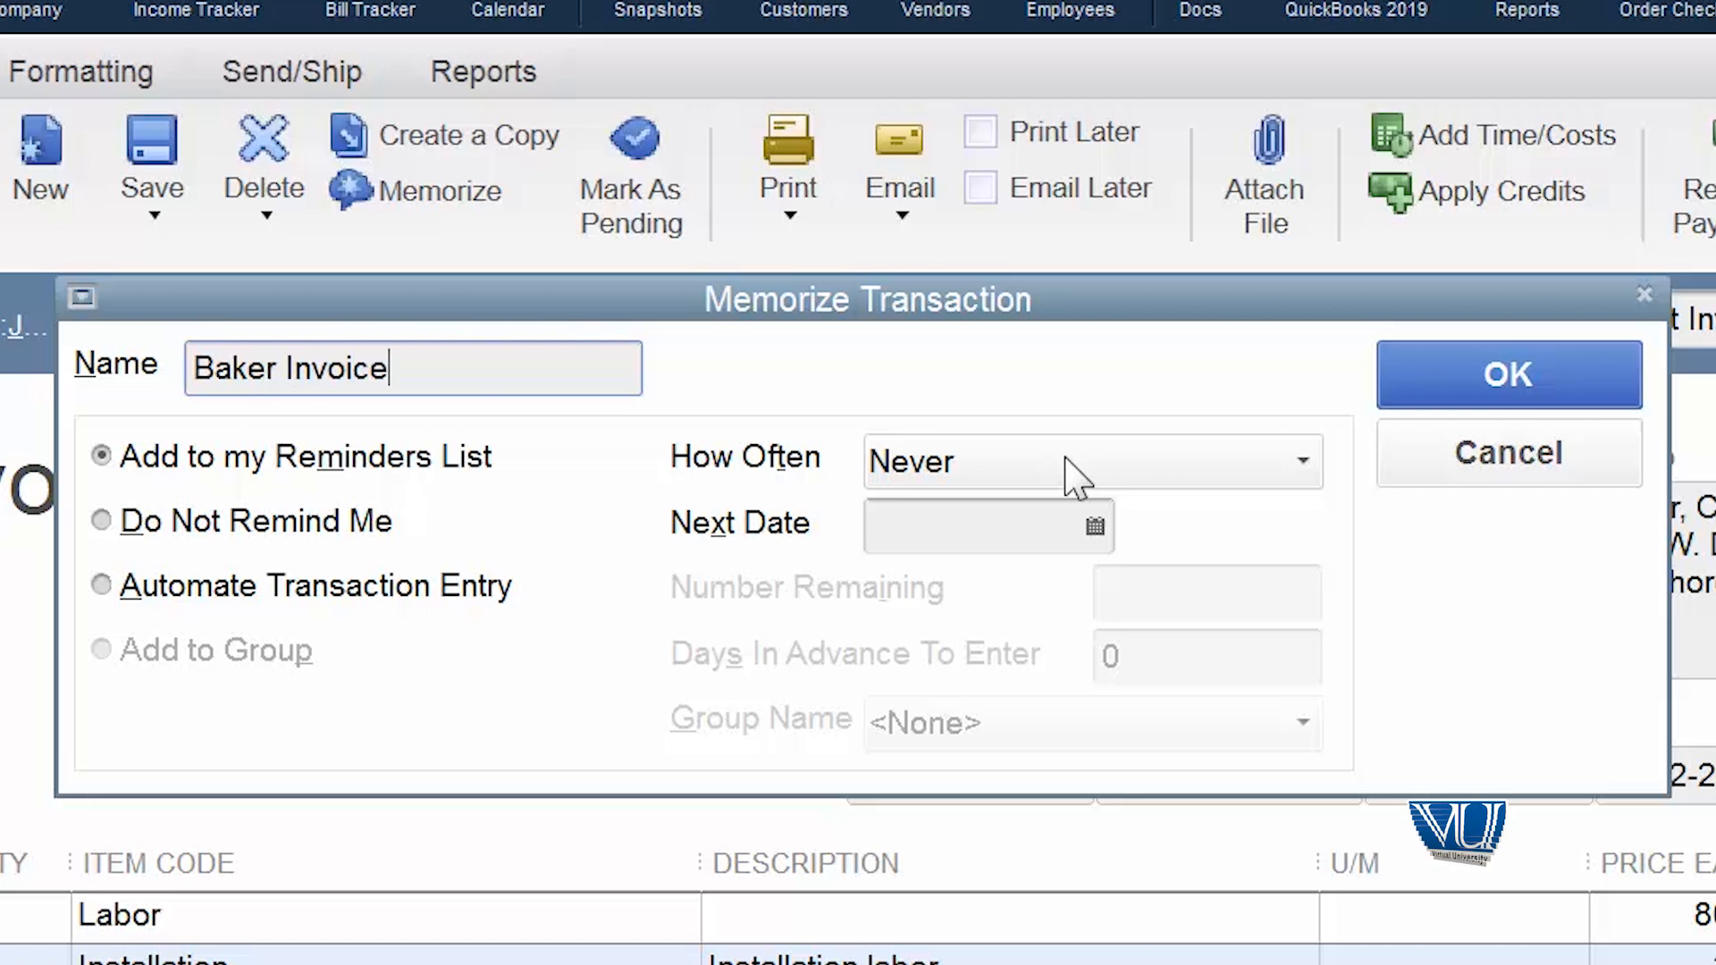
# - Set the memorized invoice to Automate Transaction Entry with a Monthly frequency
pyautogui.click(114, 589)
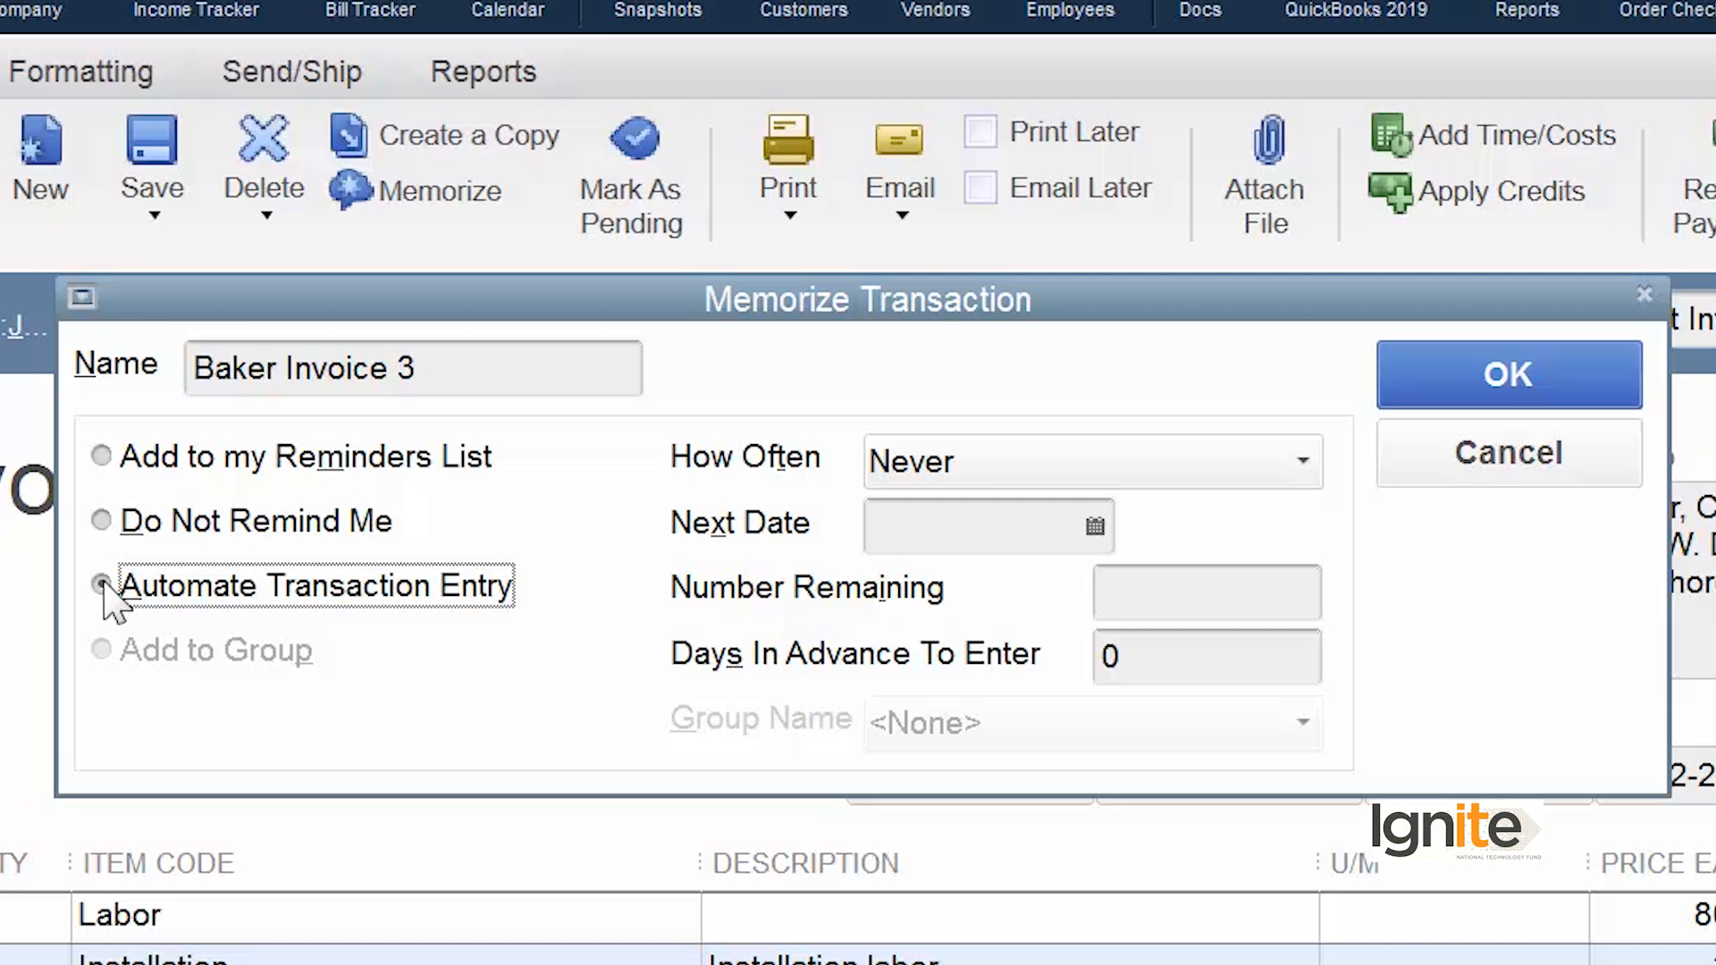
pyautogui.click(1304, 461)
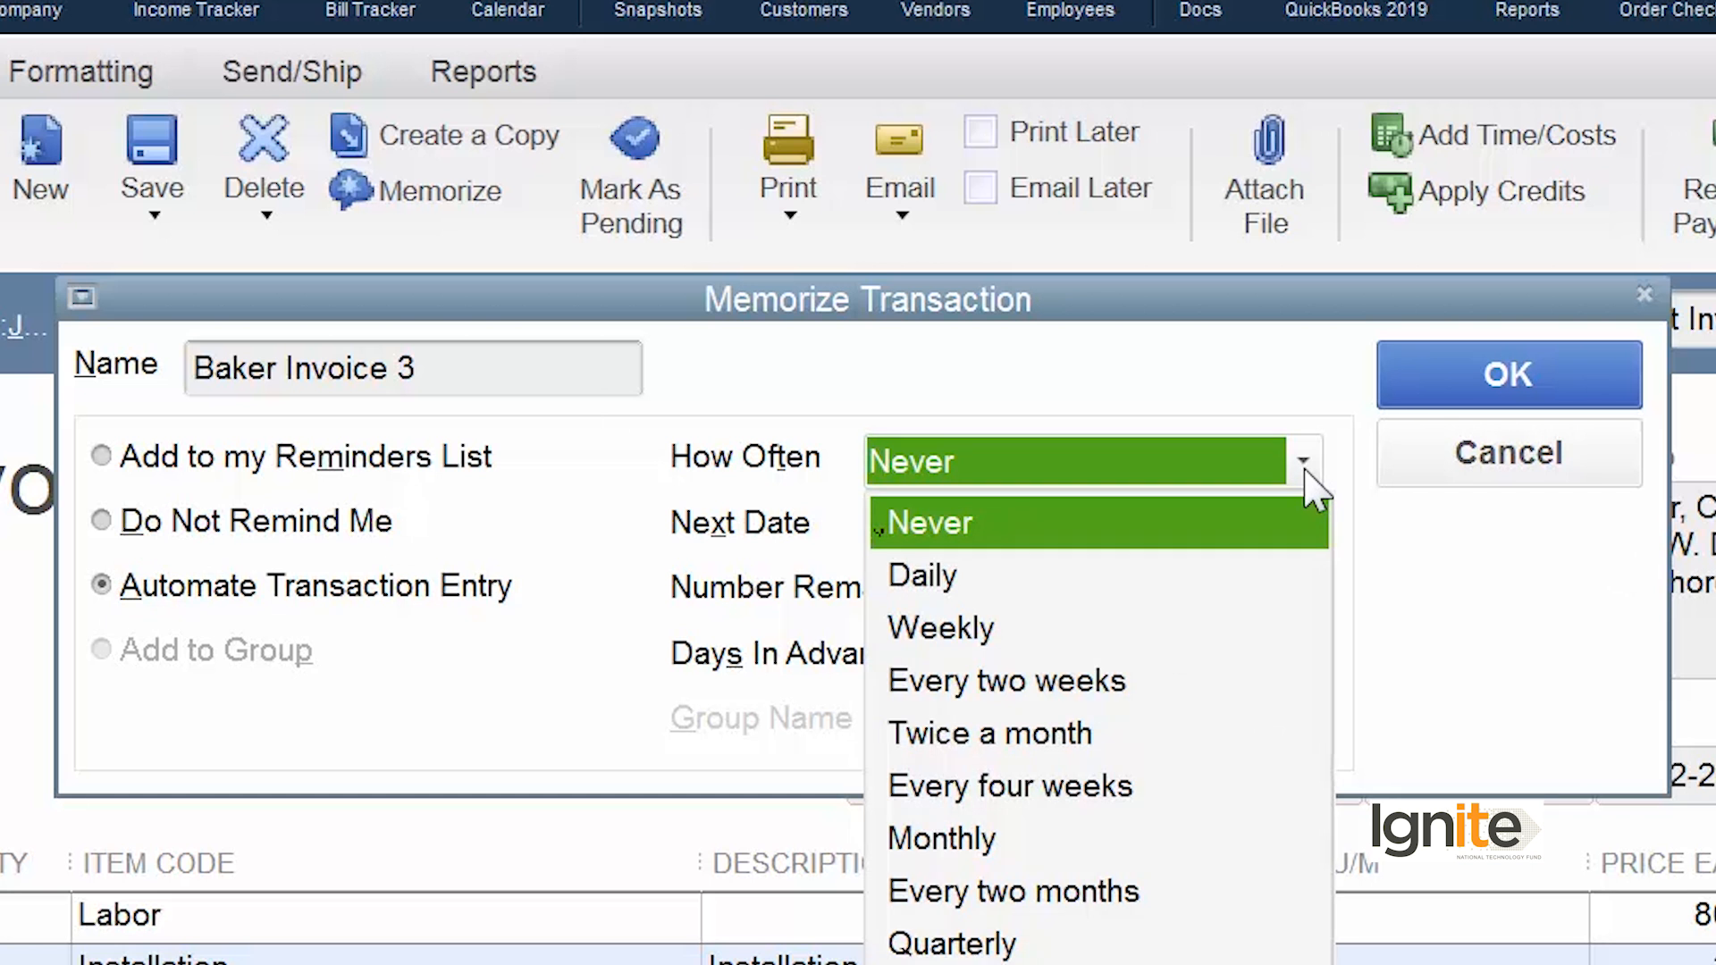
pyautogui.click(949, 845)
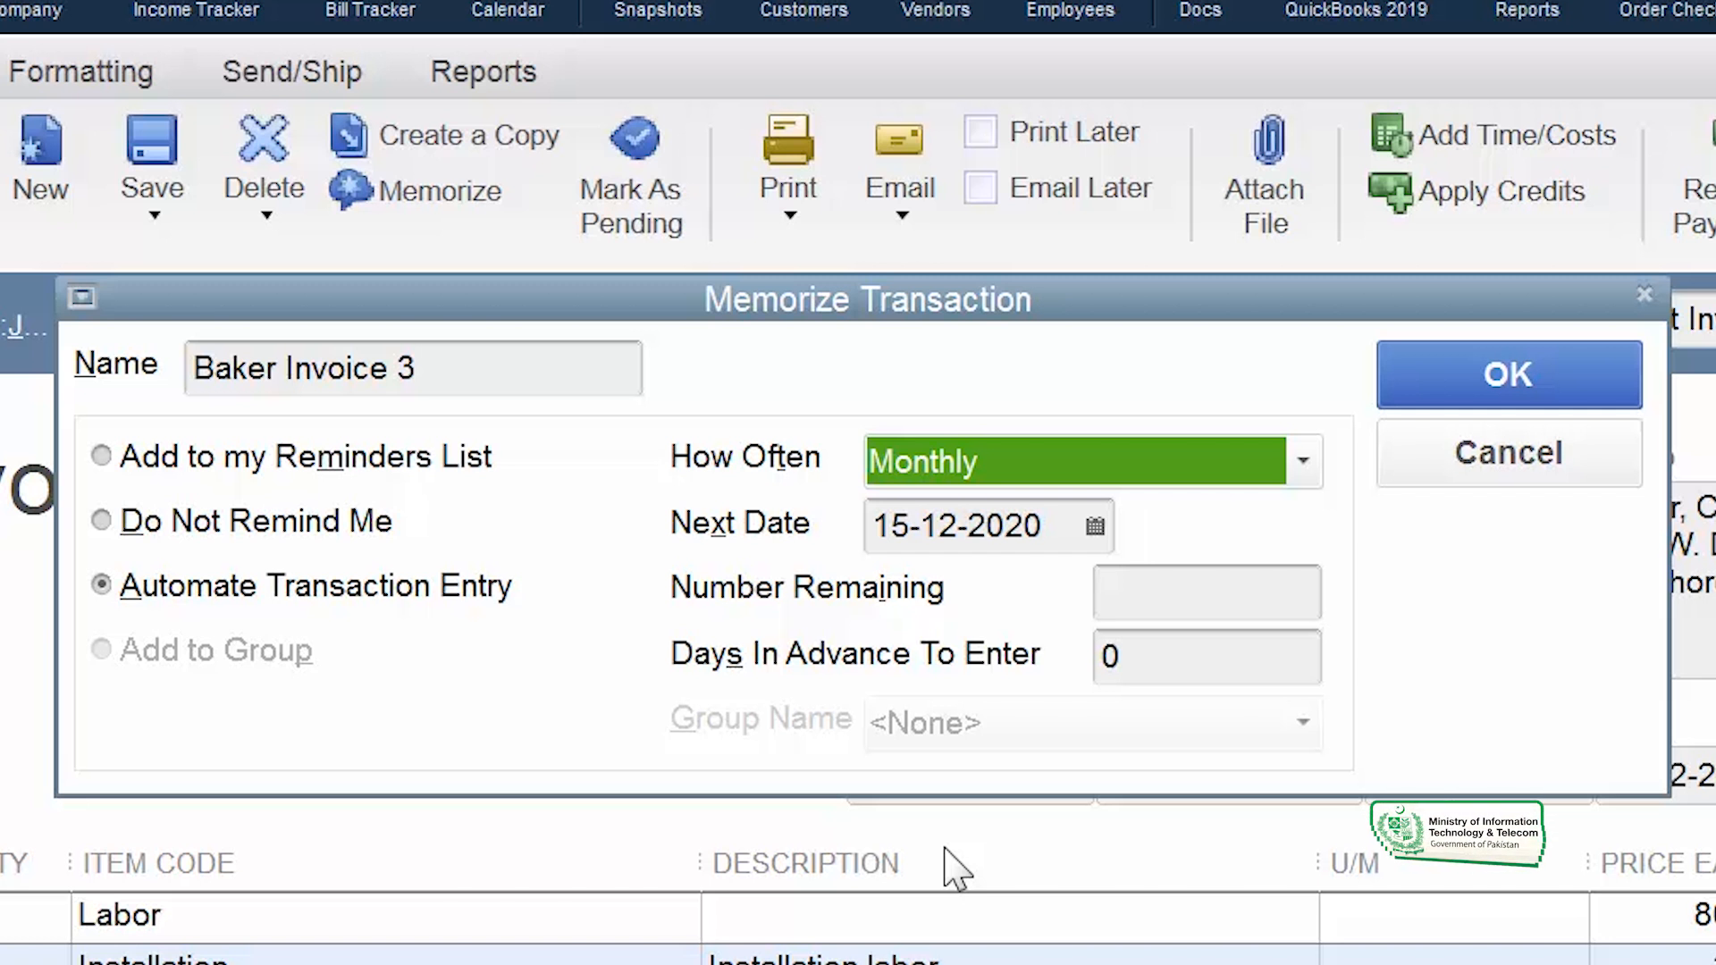
# - Set the next date to 25-10-2018 and the number remaining to 7, then save the memorized invoice
pyautogui.click(1095, 529)
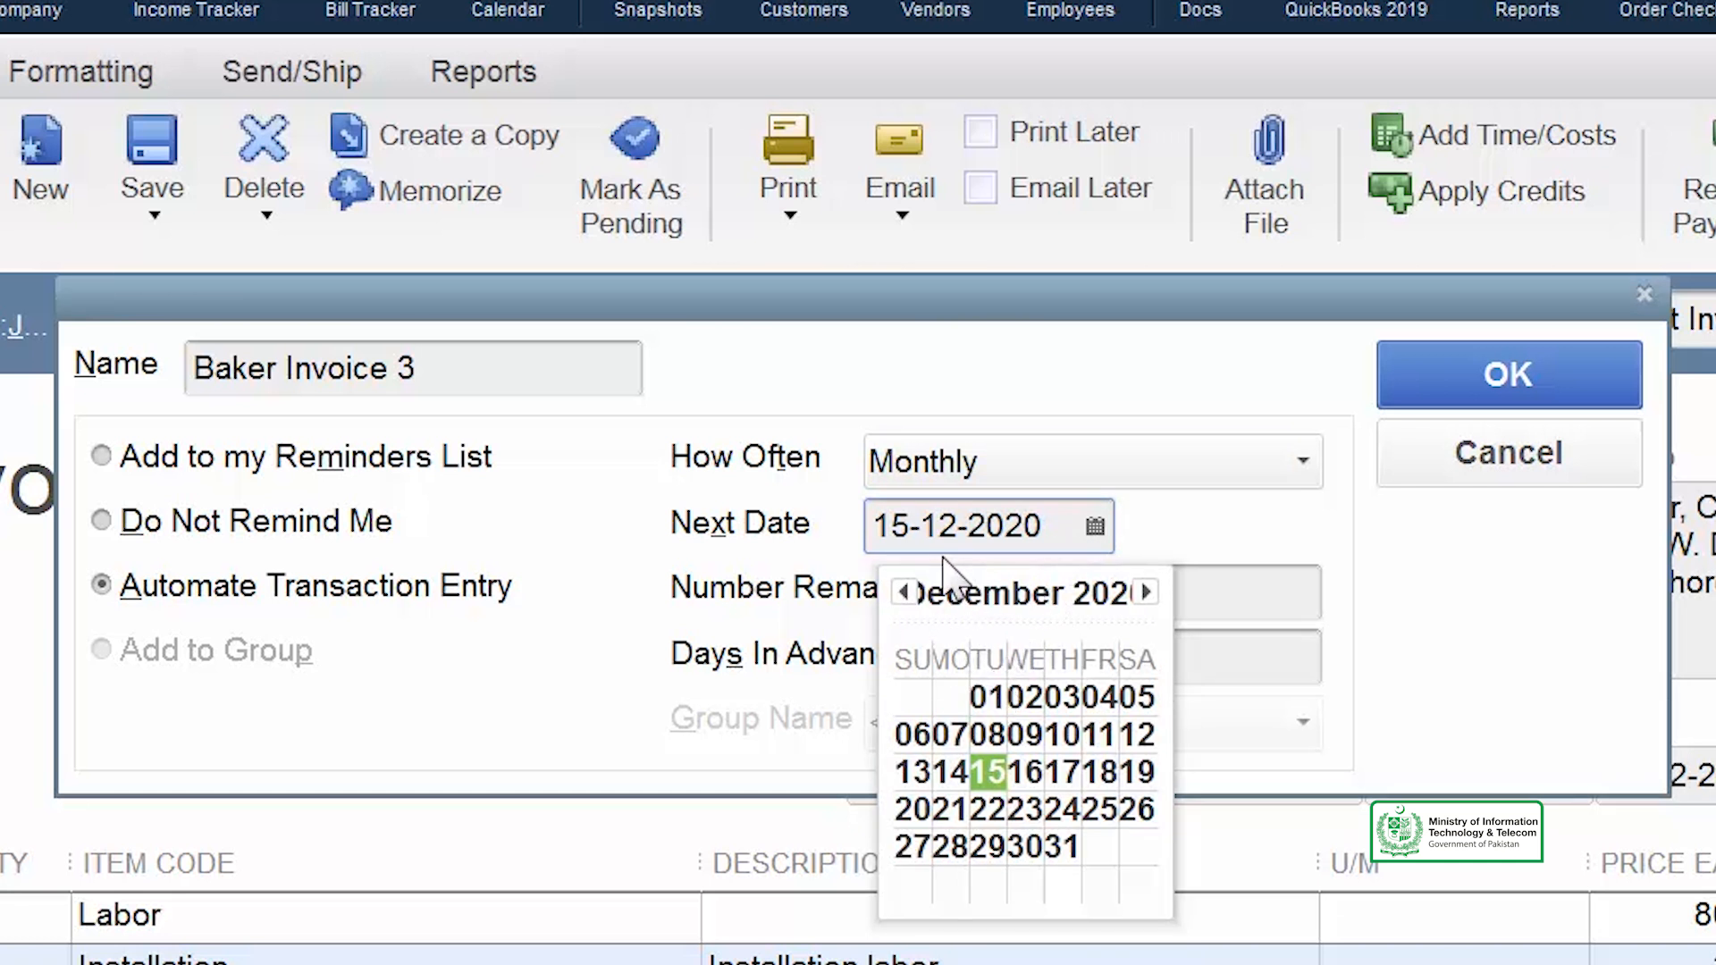
pyautogui.click(990, 693)
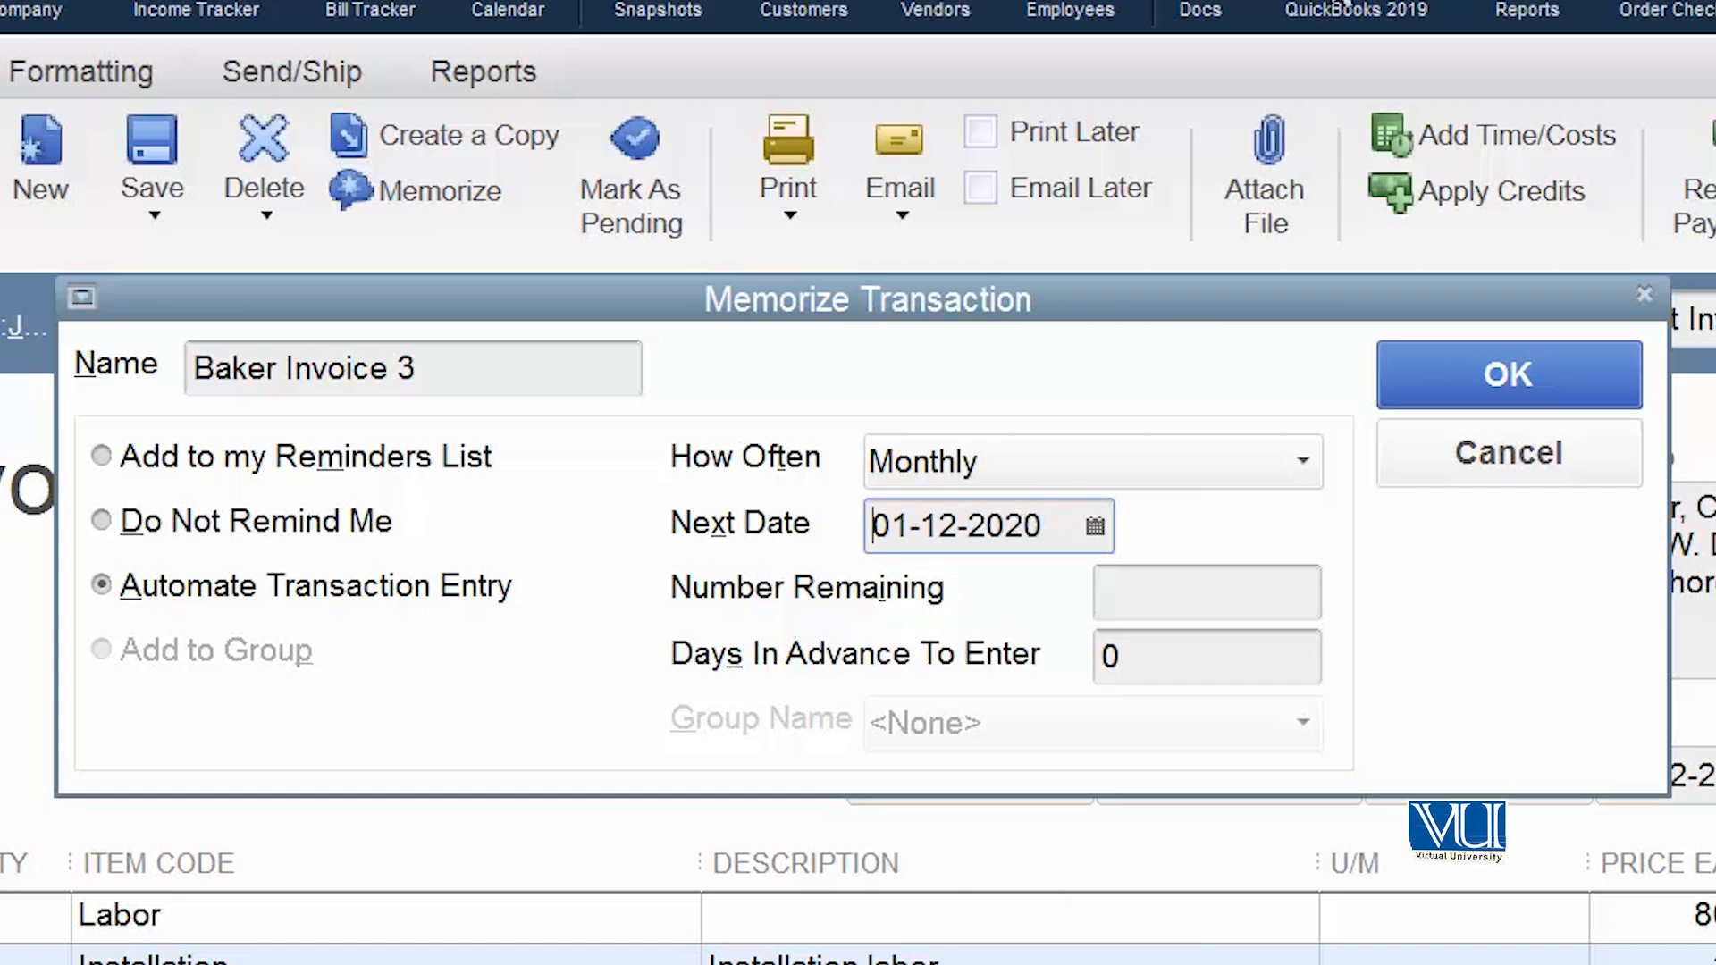
pyautogui.press('Delete')
pyautogui.press('Delete')
pyautogui.write('25-10-202')
pyautogui.press('BackSpace')
pyautogui.write('18')
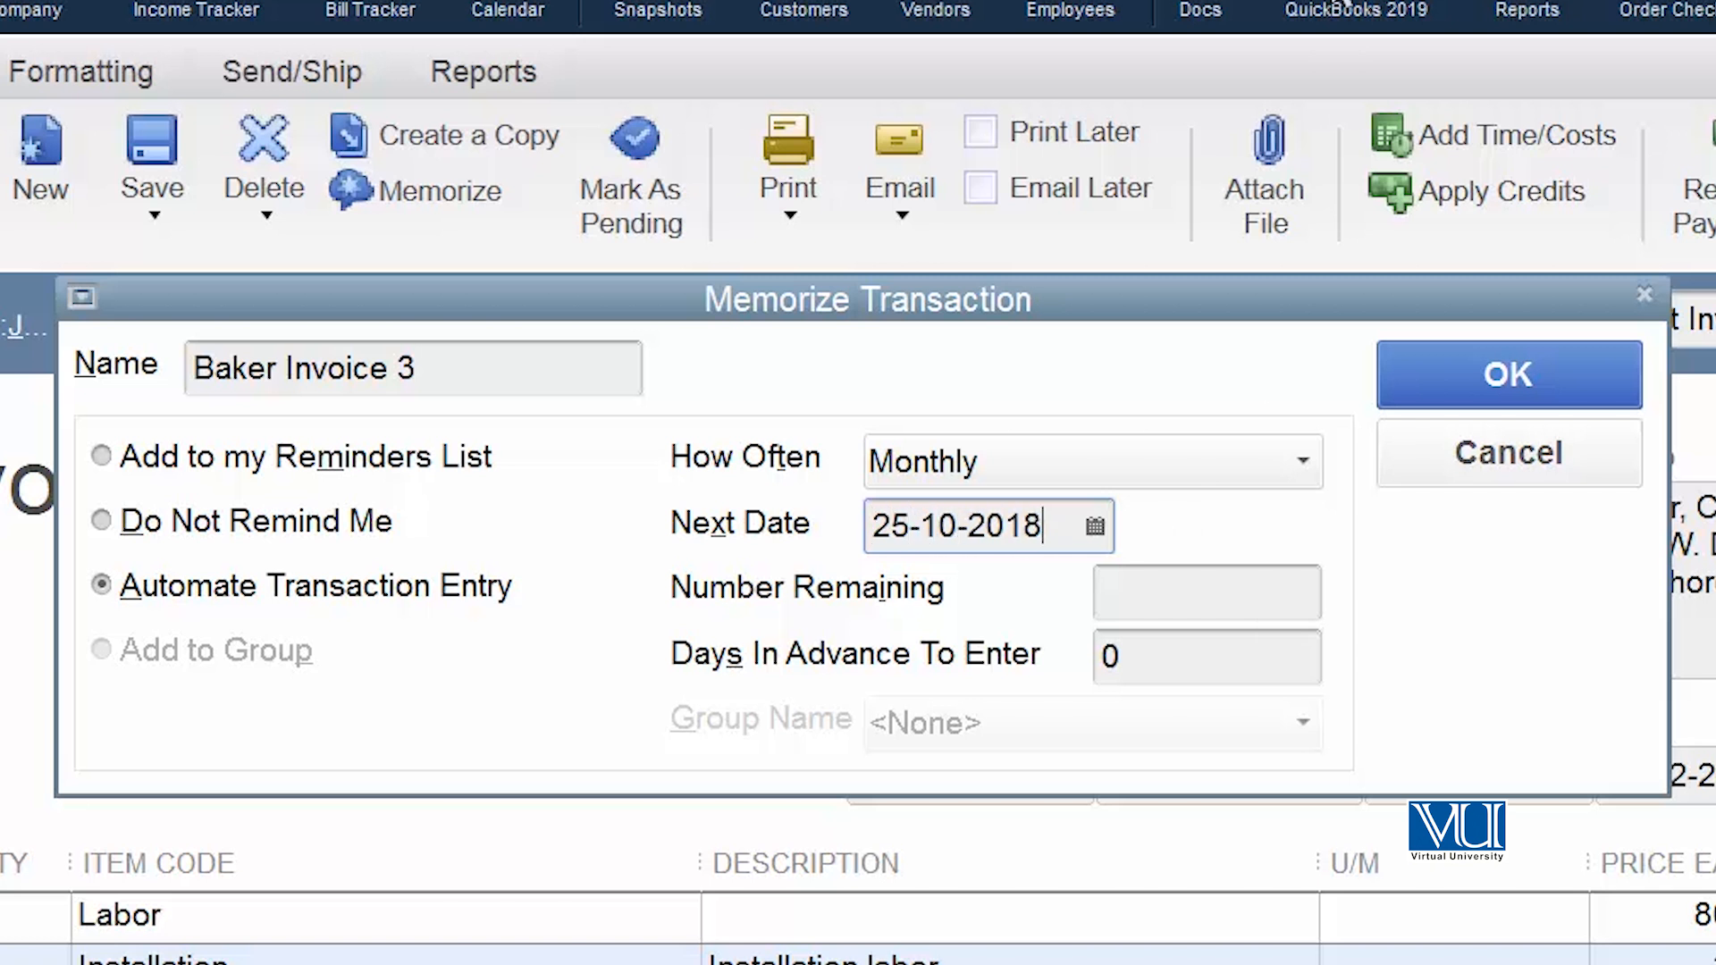
pyautogui.click(1198, 598)
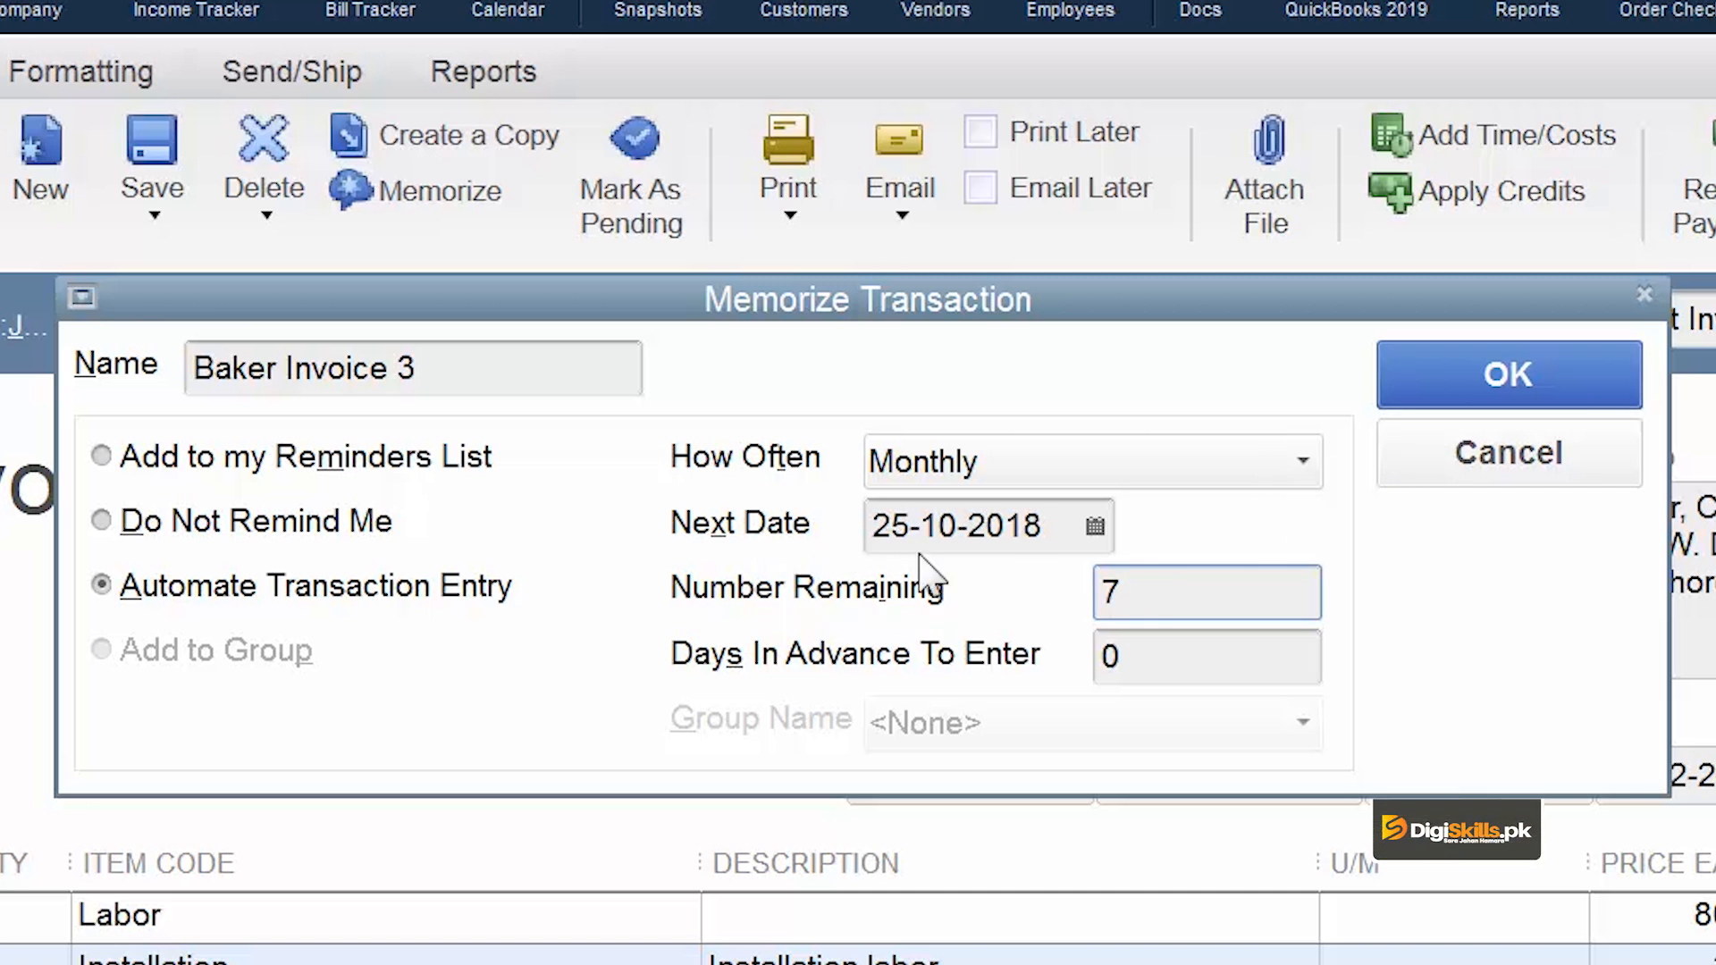
pyautogui.click(1492, 394)
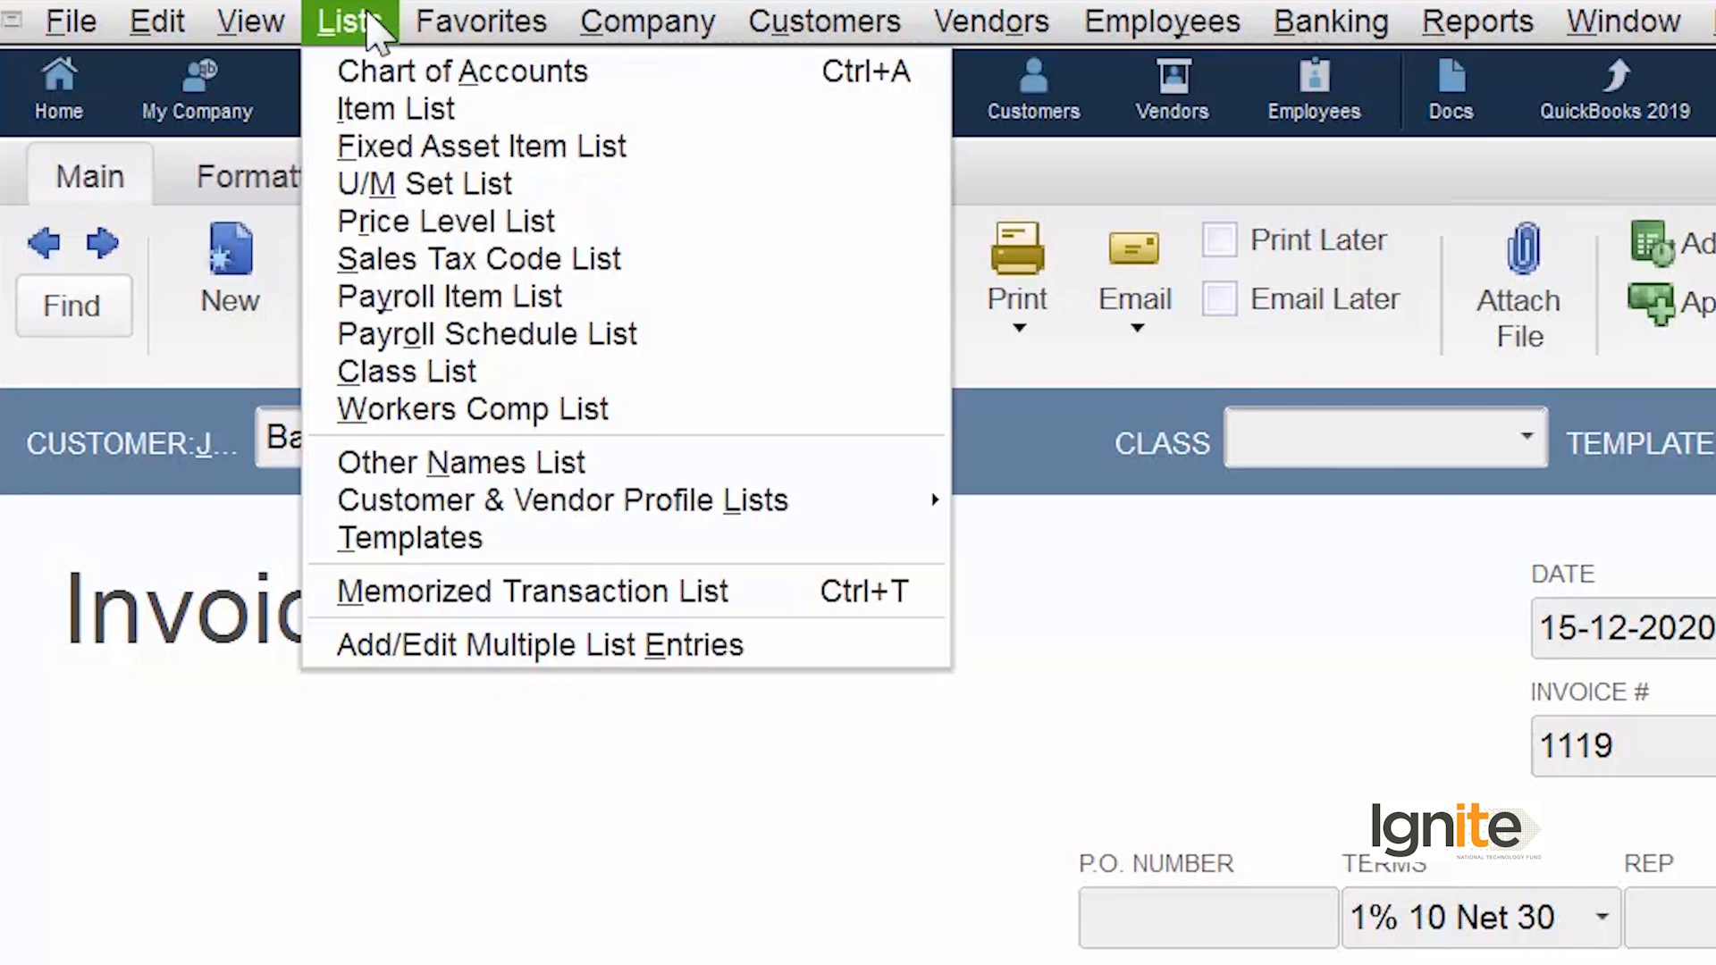
# - Check the Invoice 3 entry's amount, frequency, automatic setting and next date in the Memorized Transaction List, then close the list
pyautogui.click(559, 615)
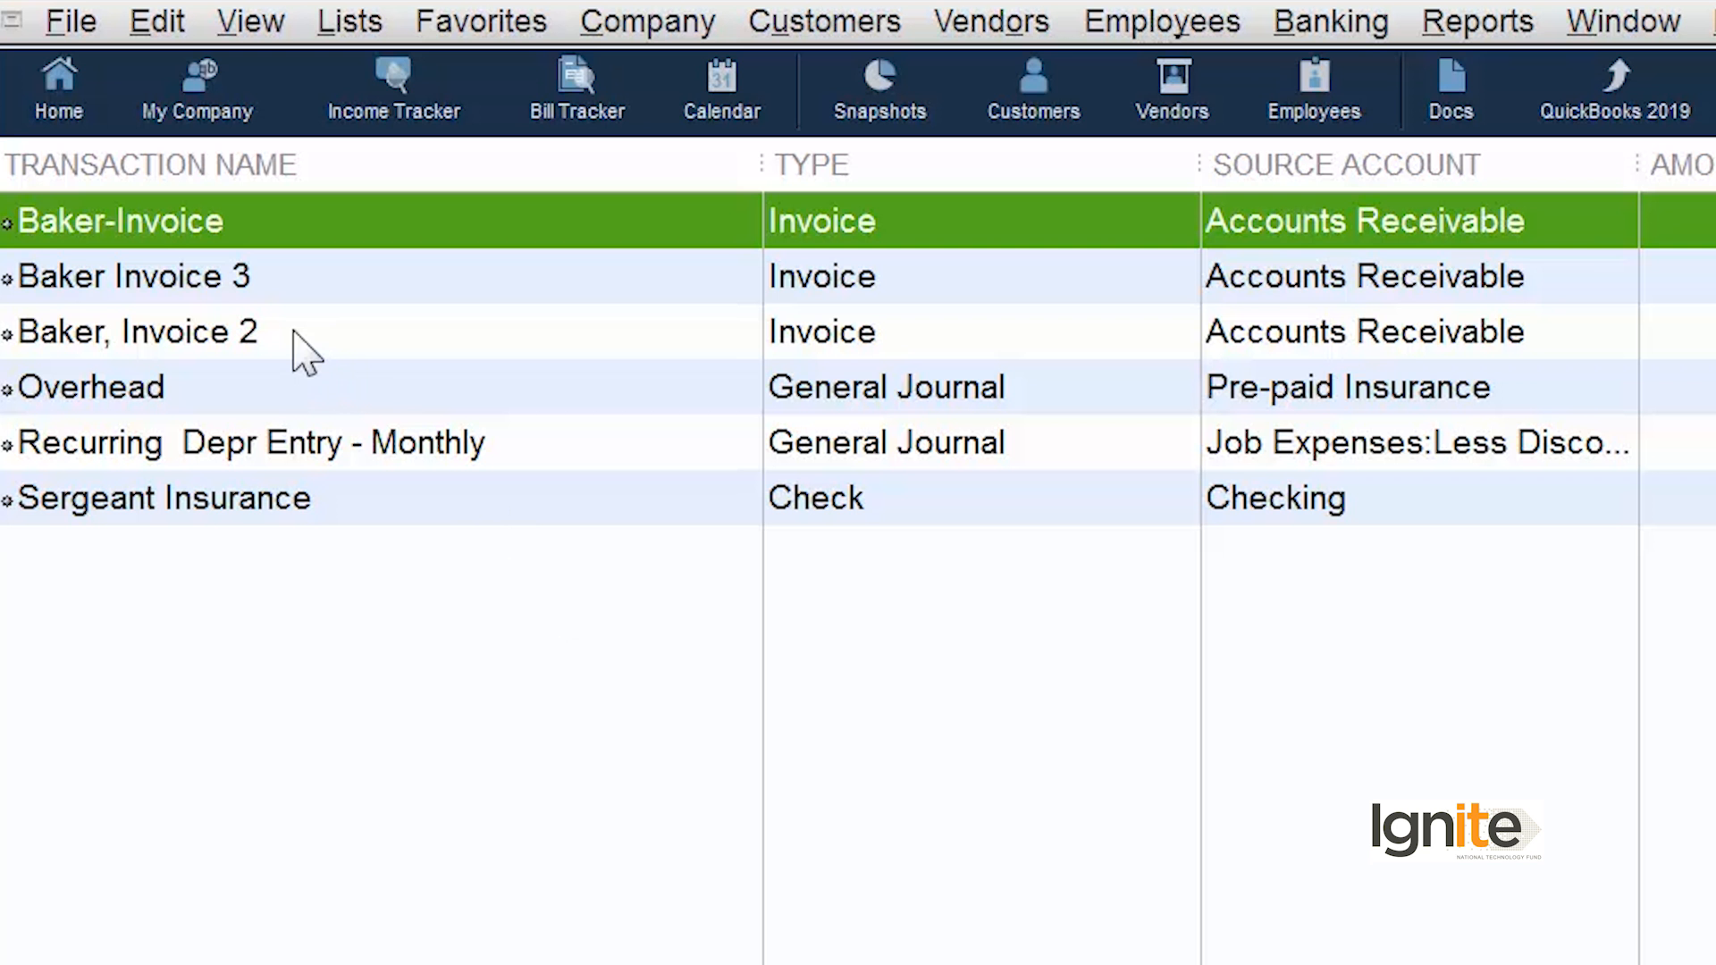
pyautogui.click(293, 332)
pyautogui.click(282, 273)
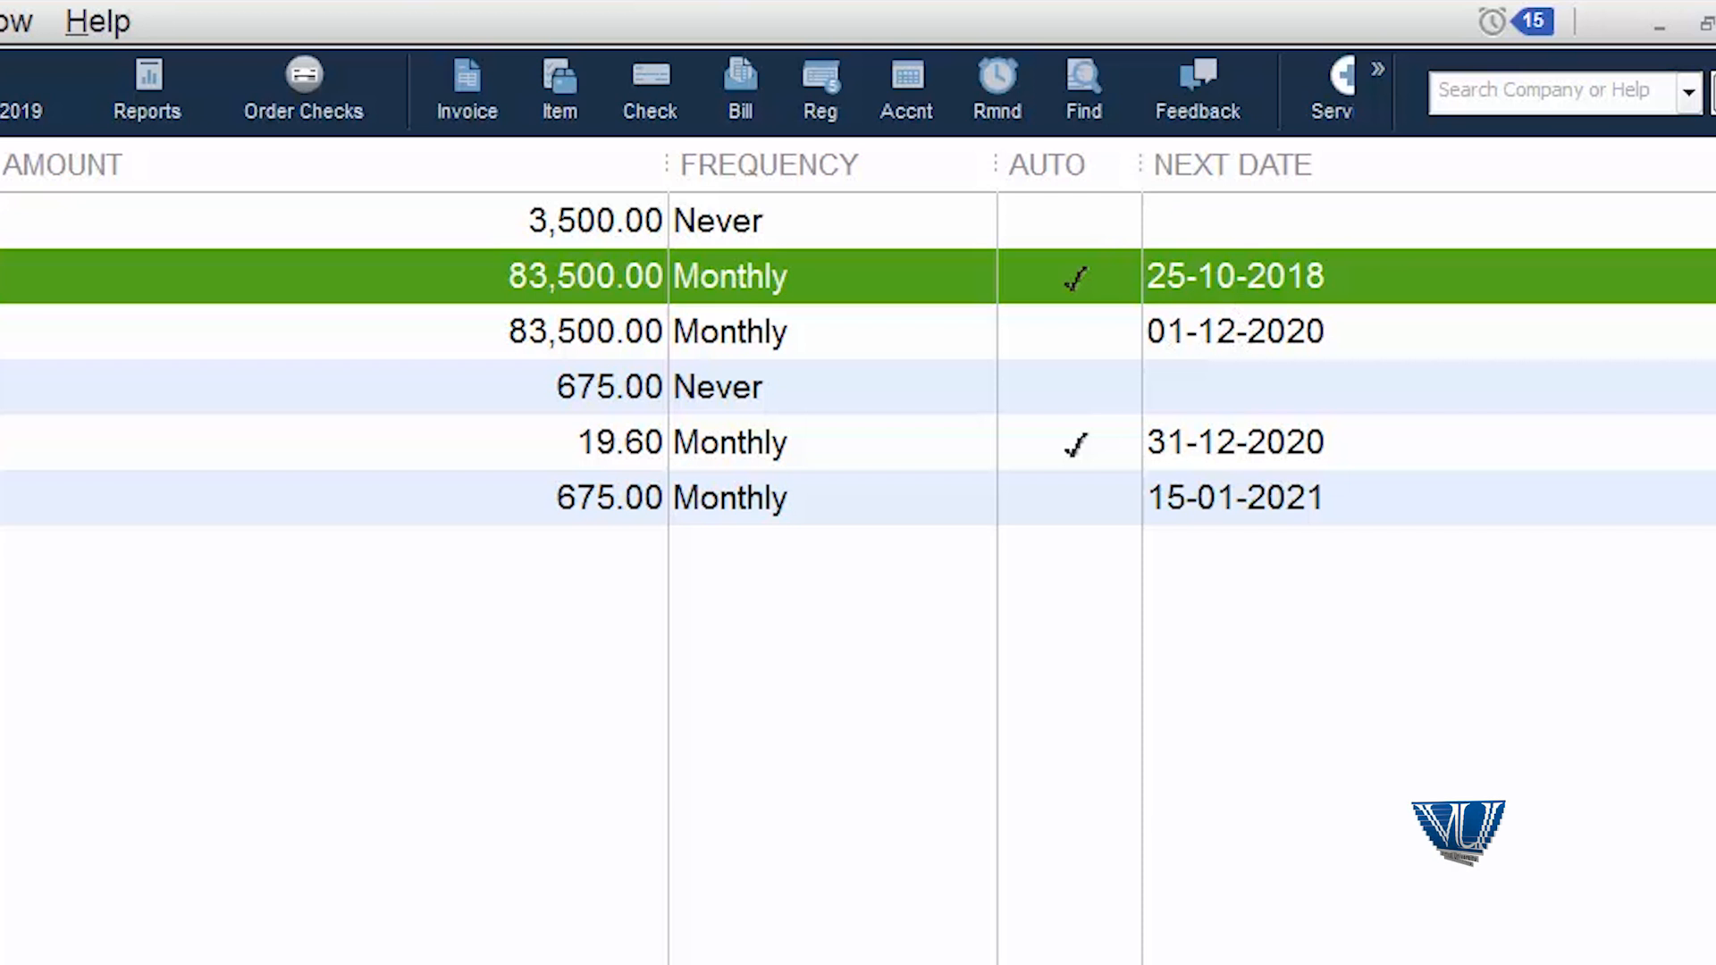
pyautogui.click(1700, 29)
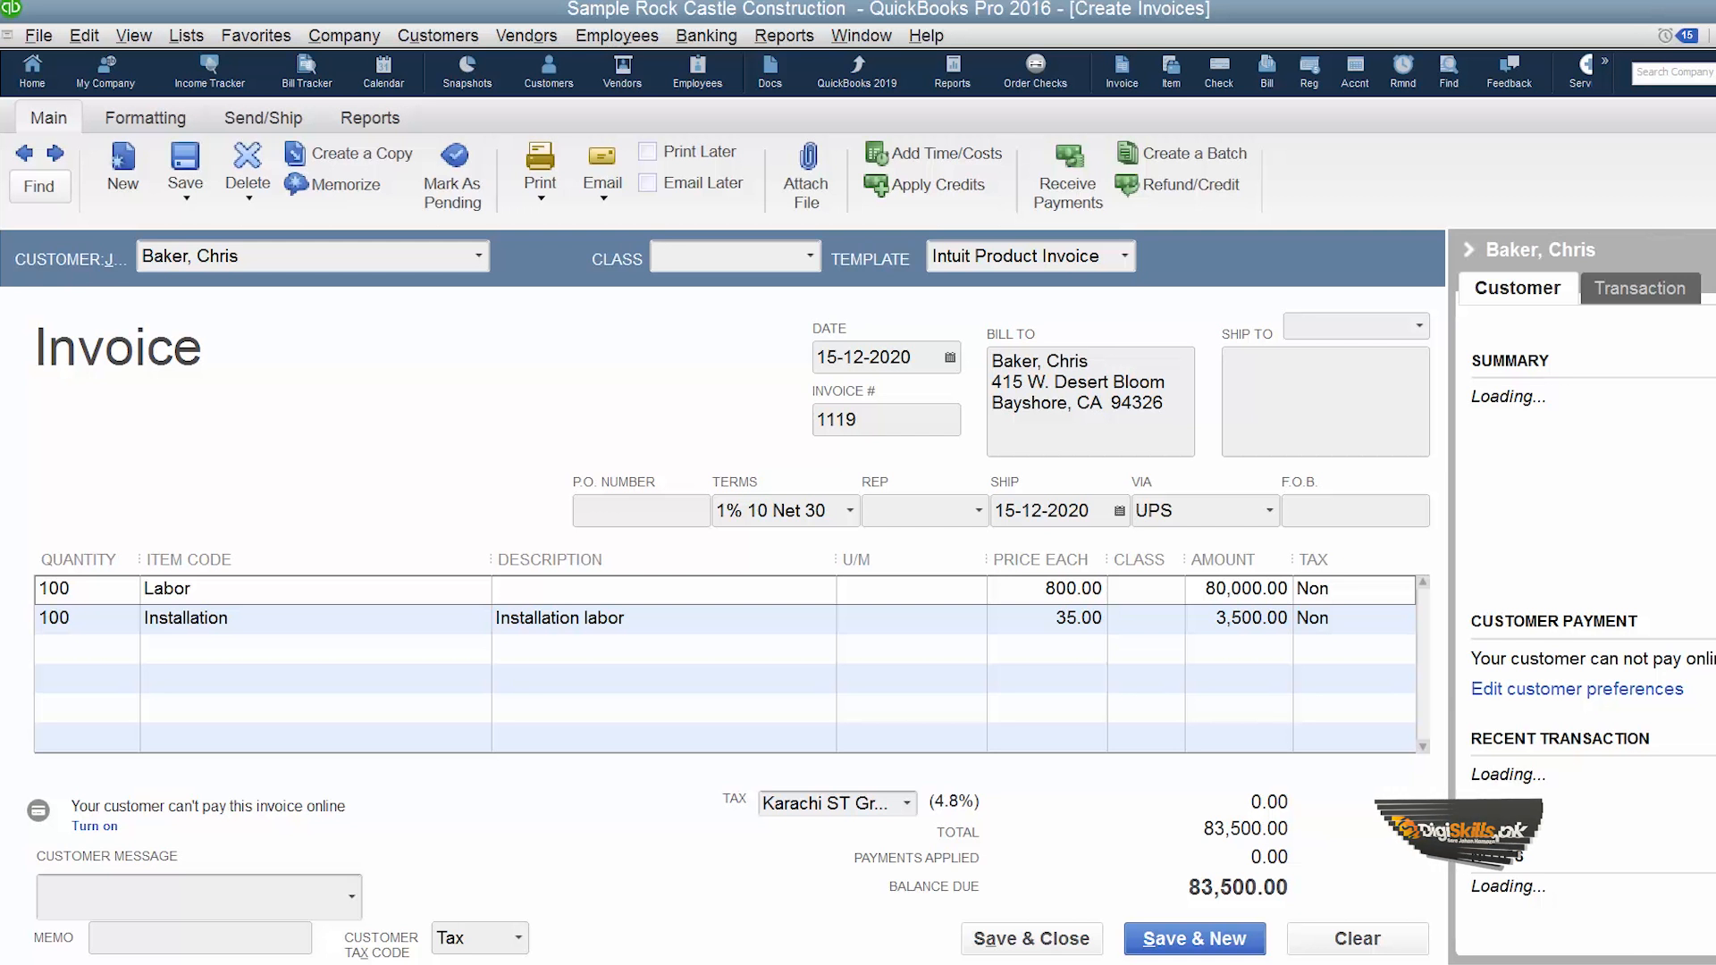
pyautogui.press('Escape')
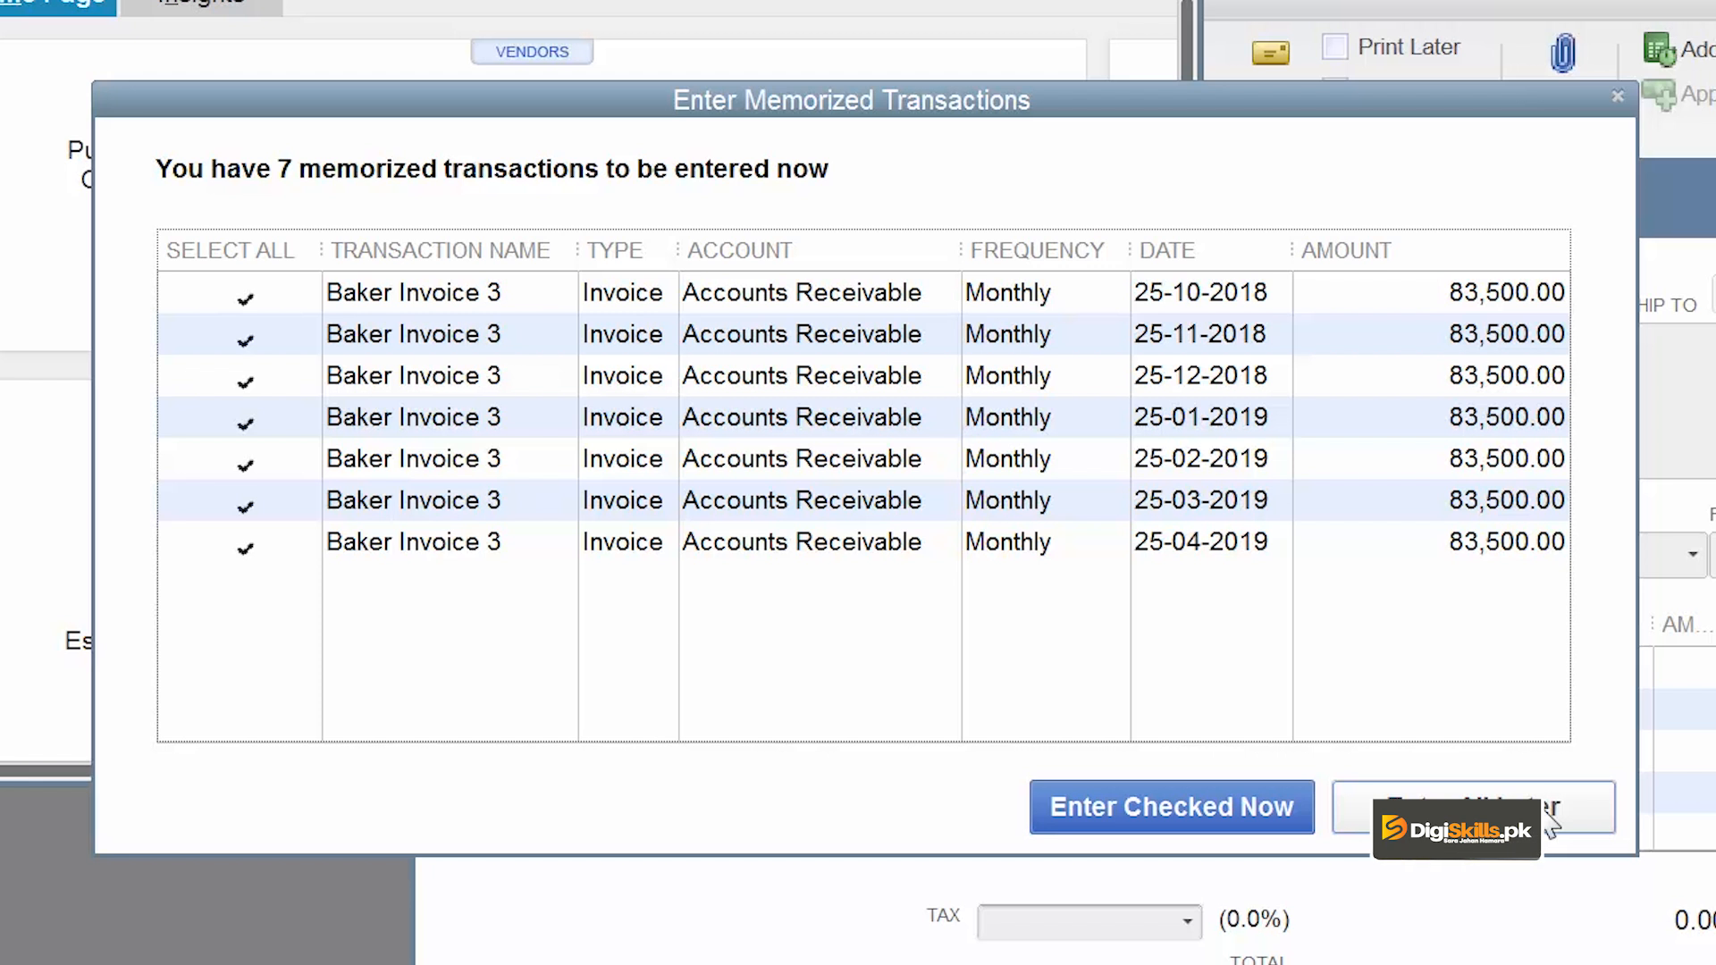
# - Postpone entering all the due memorized transactions and dismiss the notice
pyautogui.click(1548, 818)
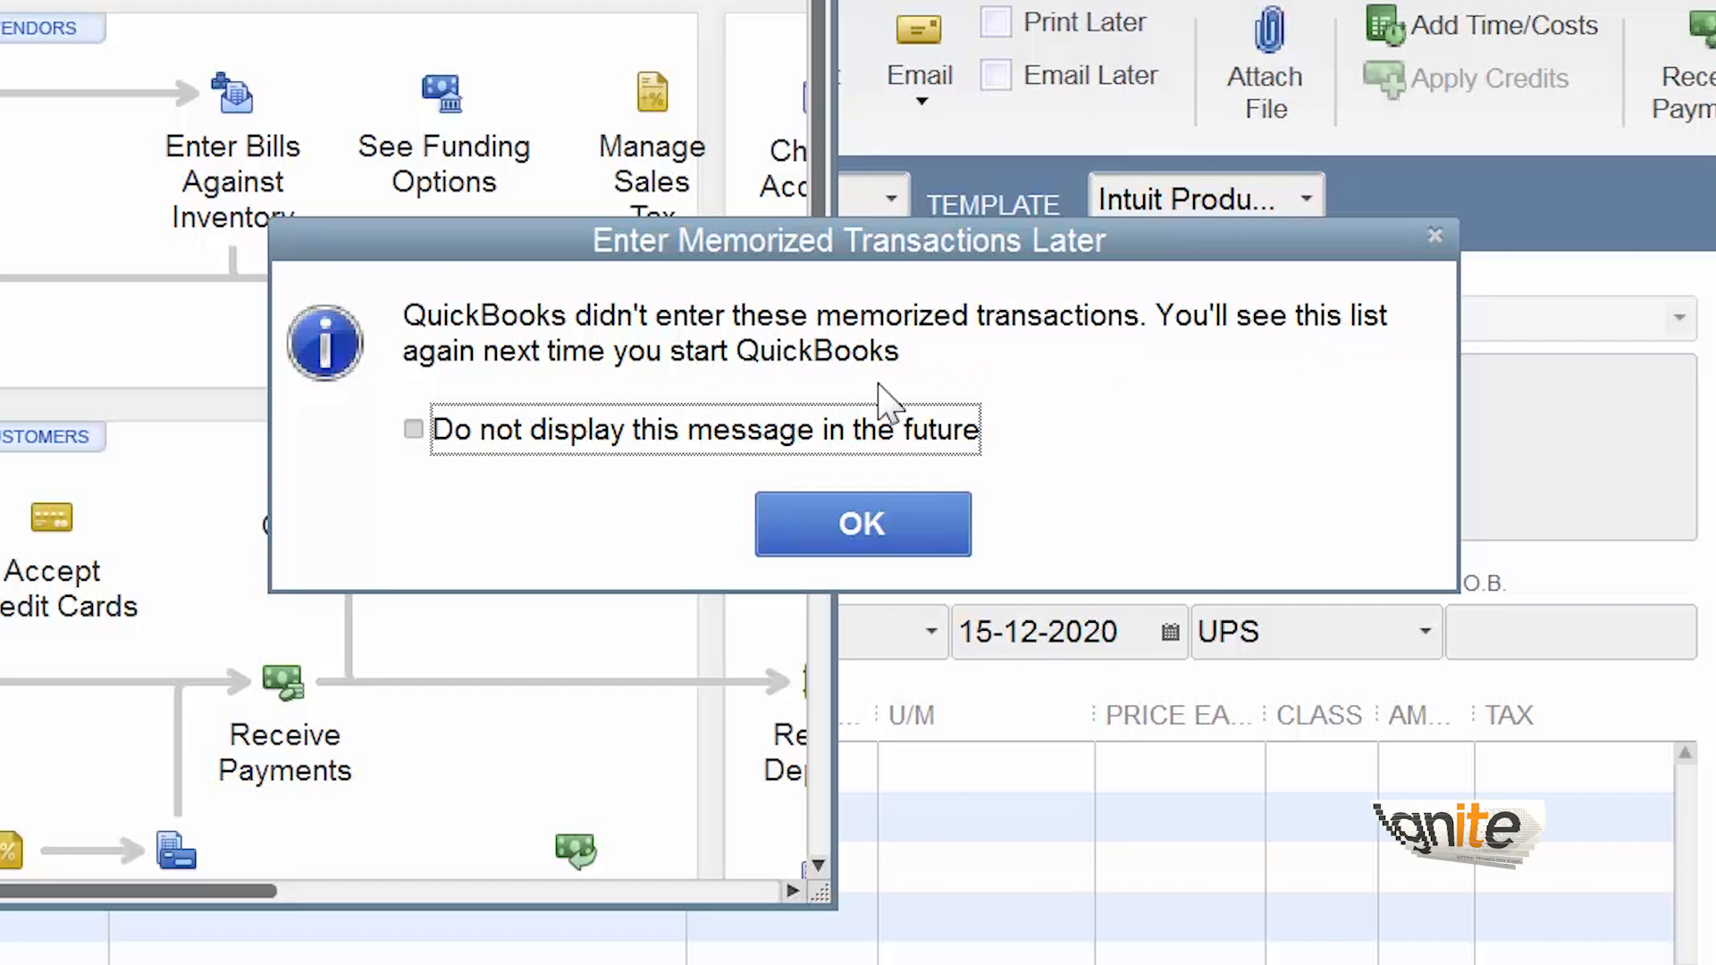
pyautogui.click(856, 535)
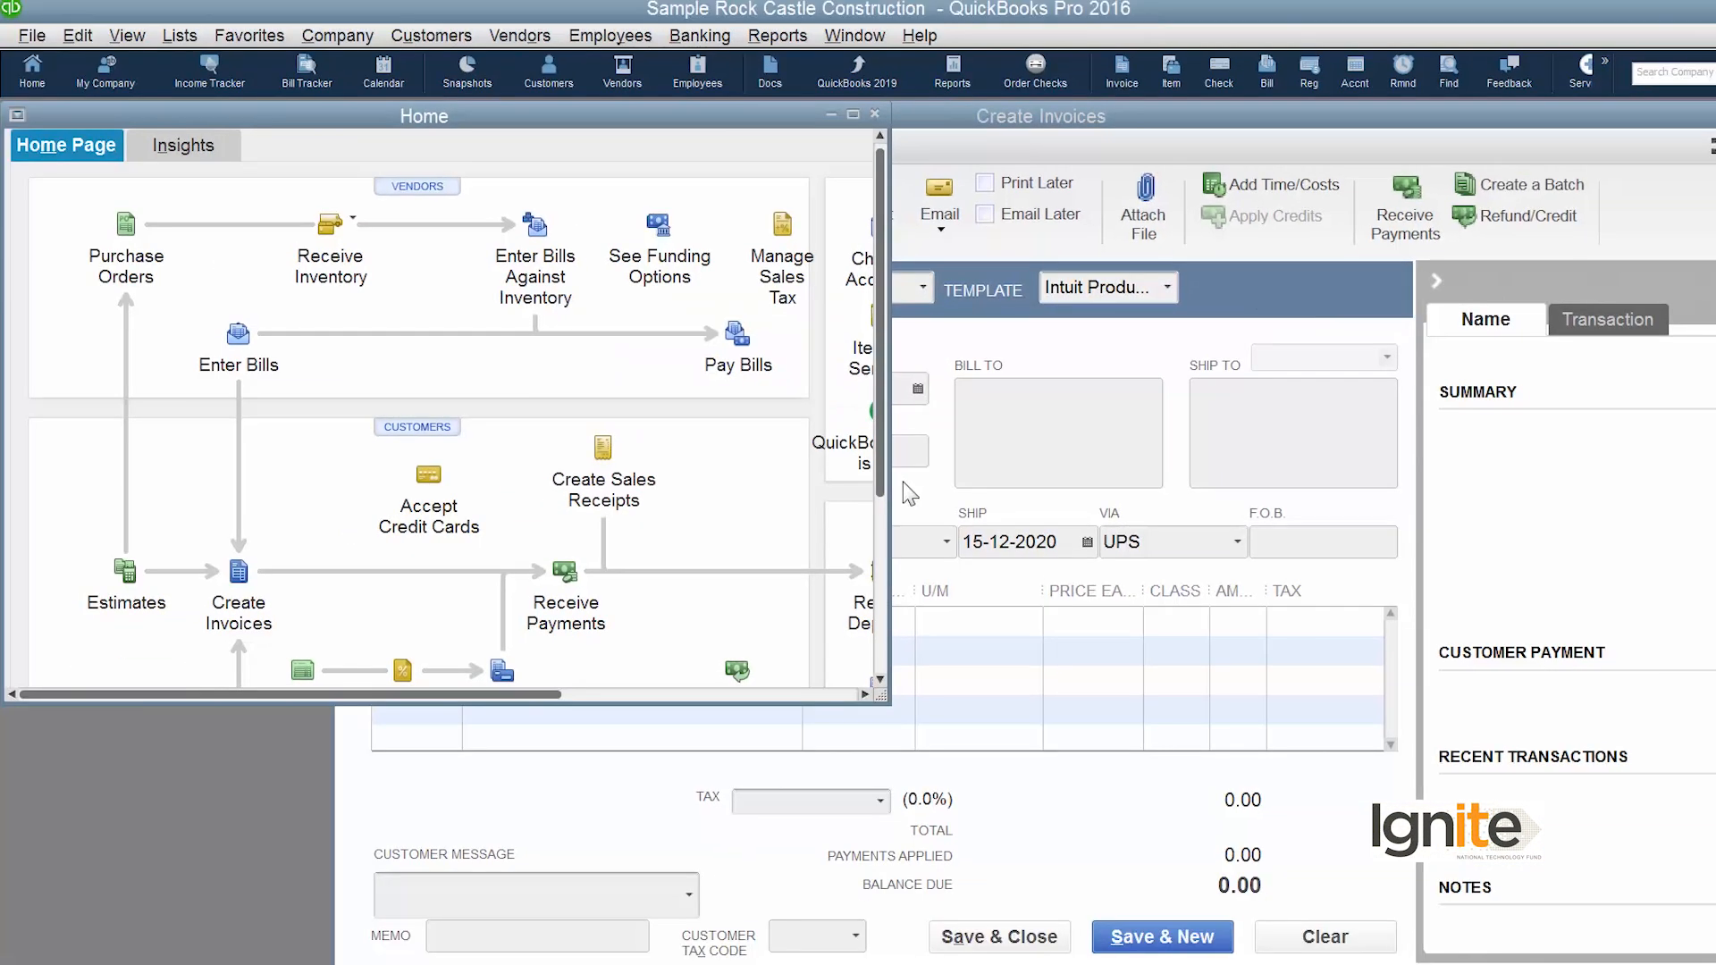